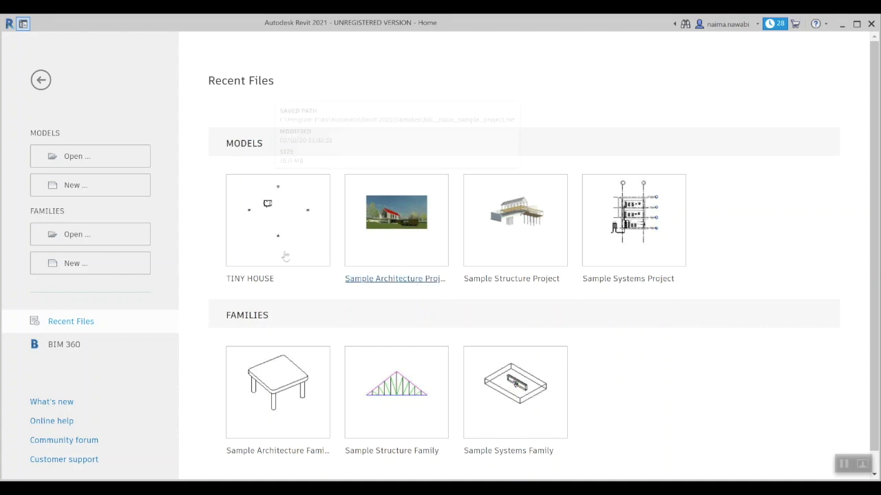
Step: Open the TINY HOUSE project from Recent Files on the Revit Home page
left_click(256, 284)
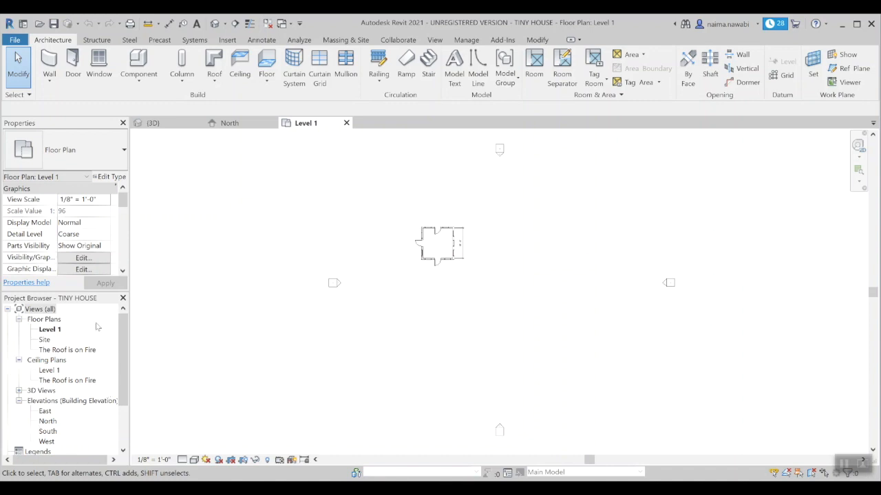
Step: Scroll the Project Browser to Sheets (all) and bring up its context menu
left_click_drag(125, 344, 118, 385)
left_click(41, 410)
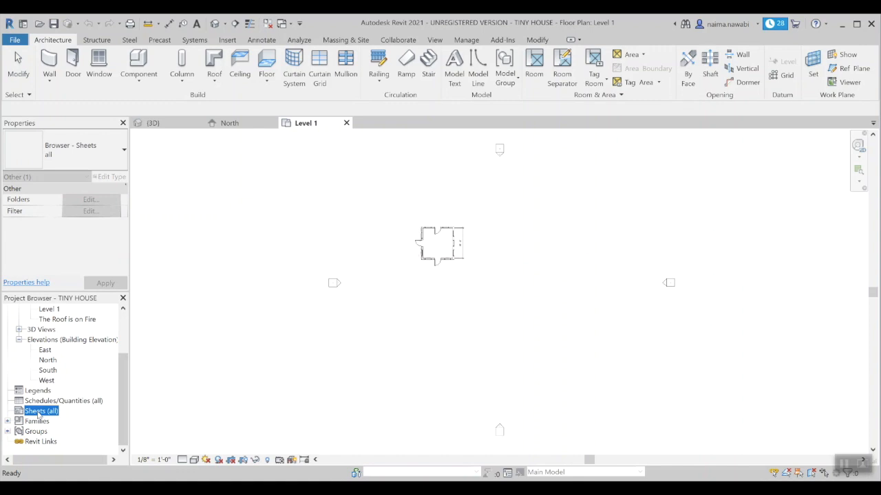
right_click(38, 413)
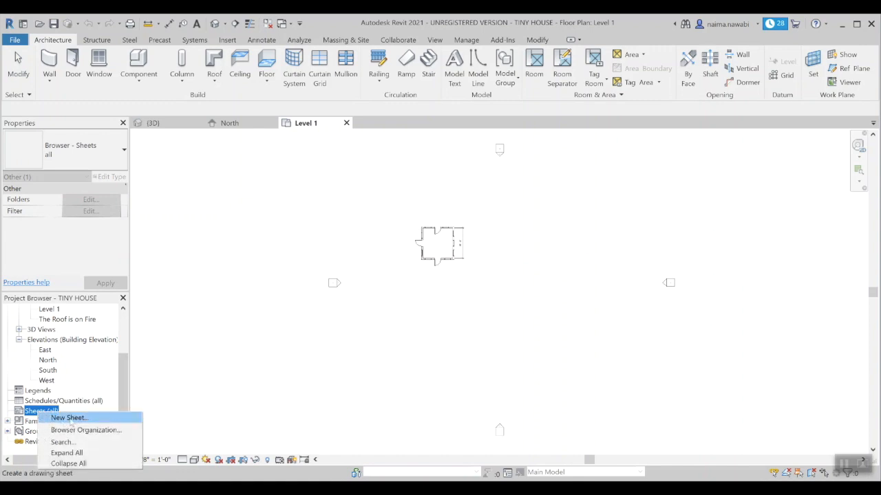
left_click(209, 421)
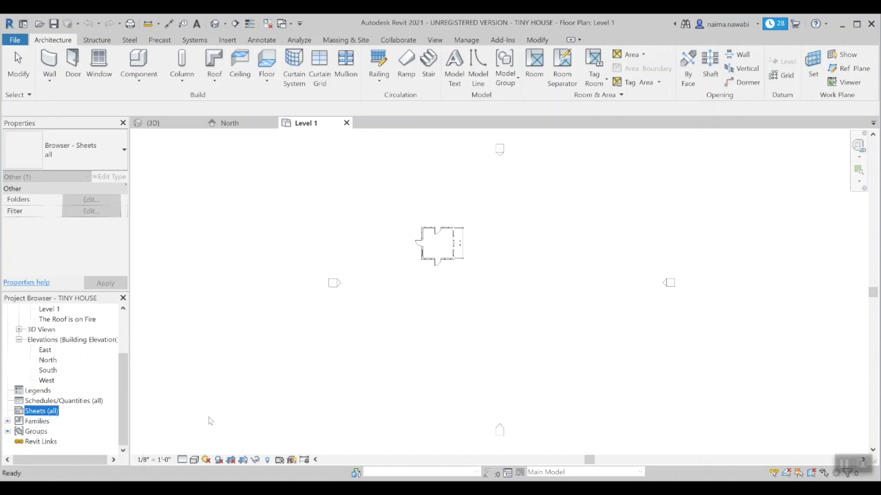
mouse_move(126, 393)
left_mouse_down()
mouse_move(127, 352)
mouse_move(119, 389)
left_mouse_up()
right_click(35, 413)
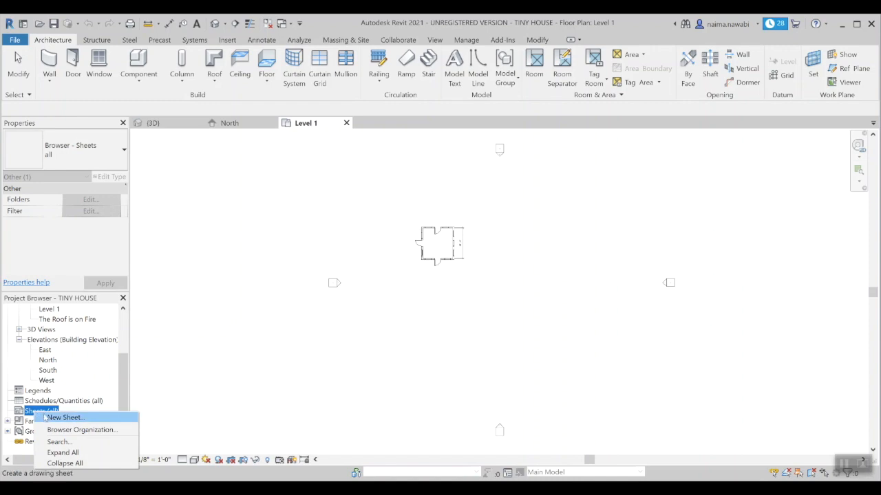
Step: Add new sheet A101 using the E1 30 x 42 Horizontal title block
left_click(46, 419)
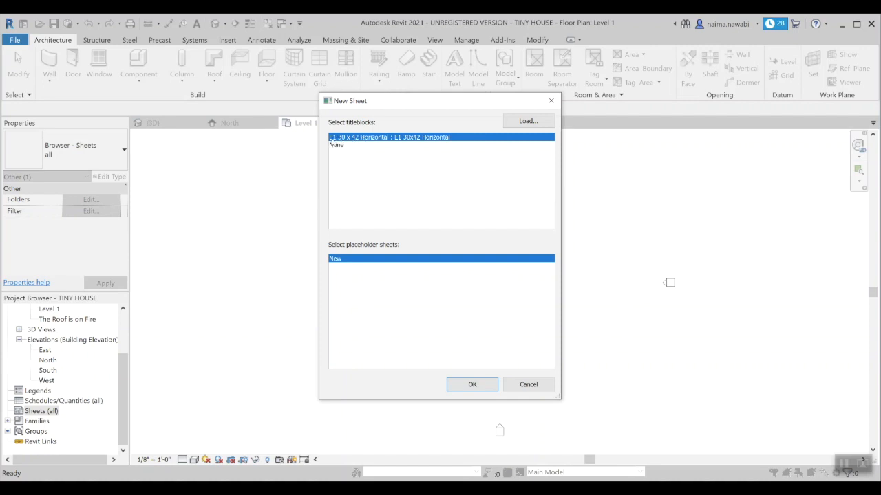
left_click(457, 387)
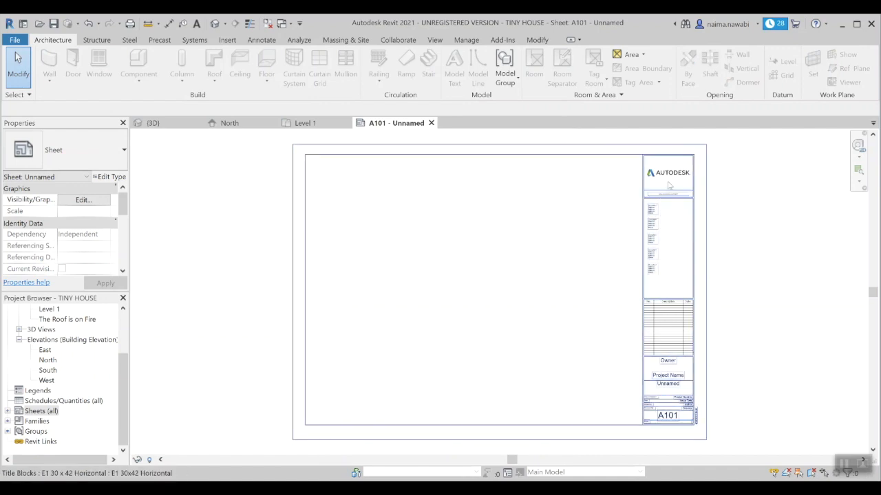
middle_click_drag(735, 217, 629, 221)
scroll(625, 197, "up", 4)
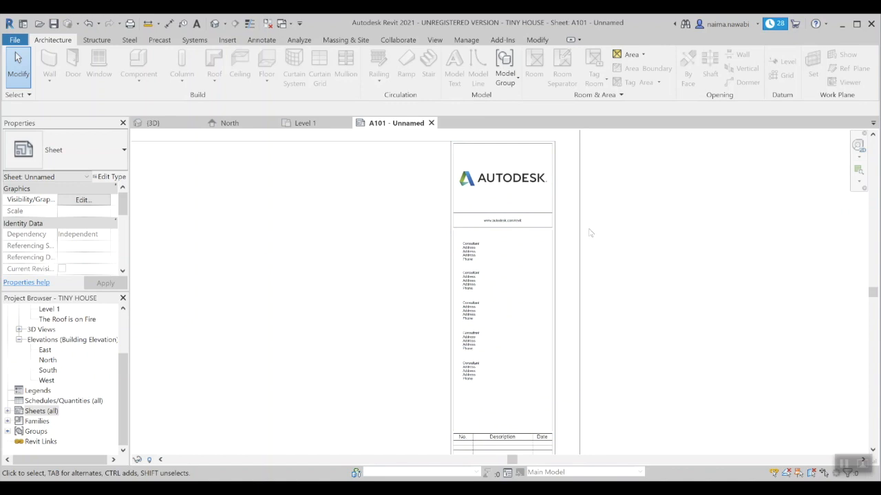
scroll(589, 233, "down", 2)
middle_click_drag(594, 300, 580, 183)
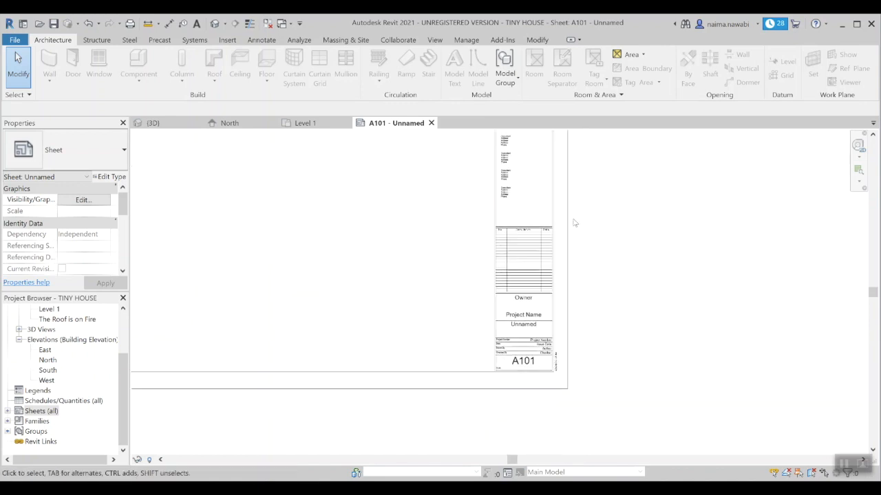
mouse_move(537, 201)
middle_mouse_down()
mouse_move(537, 297)
mouse_move(537, 194)
middle_mouse_up()
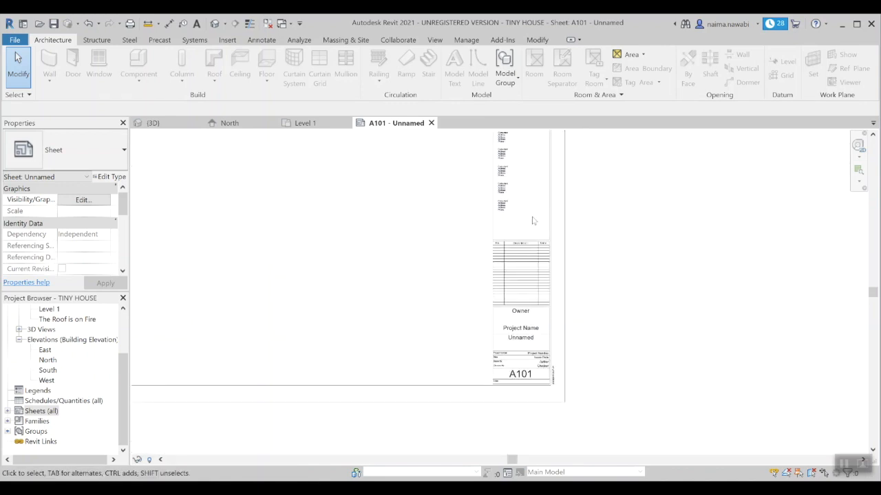
scroll(522, 347, "up", 5)
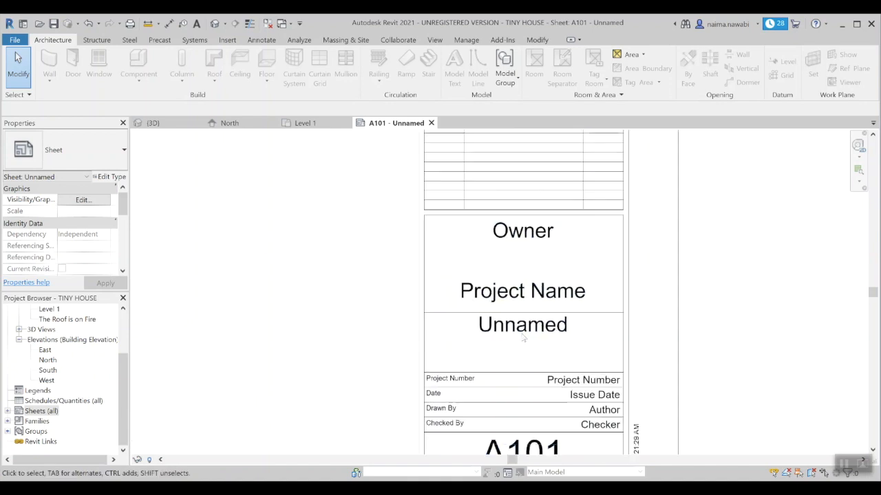
Step: Enter the owner's name in the title block's Owner label
double_click(532, 236)
type("Name")
key("BackSpace")
key("BackSpace")
key("BackSpace")
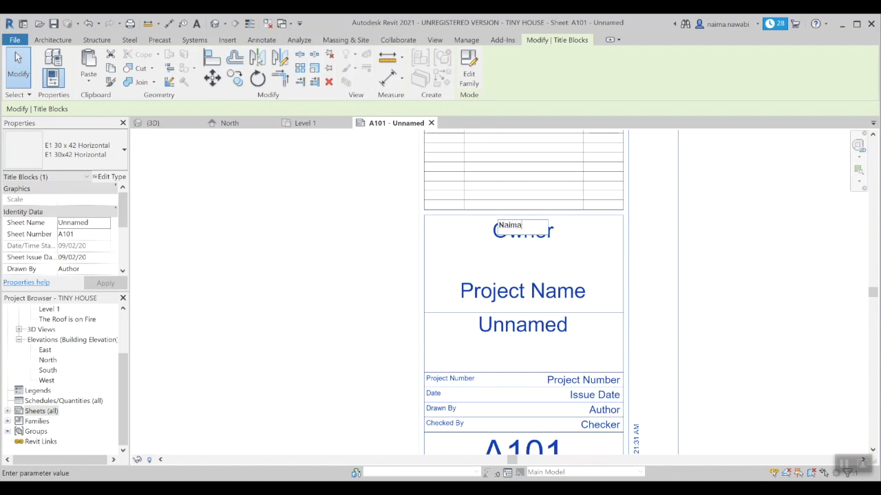
left_click(741, 261)
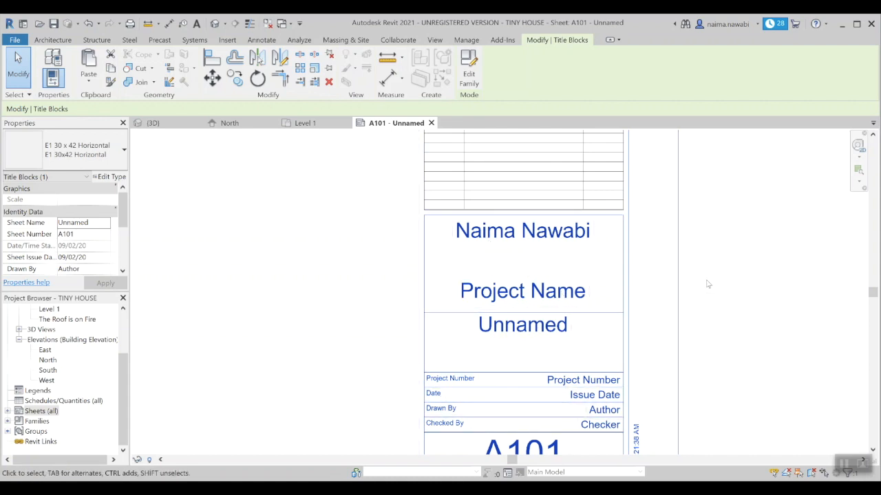
Step: Set the title block's Project Name label to 'Tiny House'
scroll(719, 289, "down", 4)
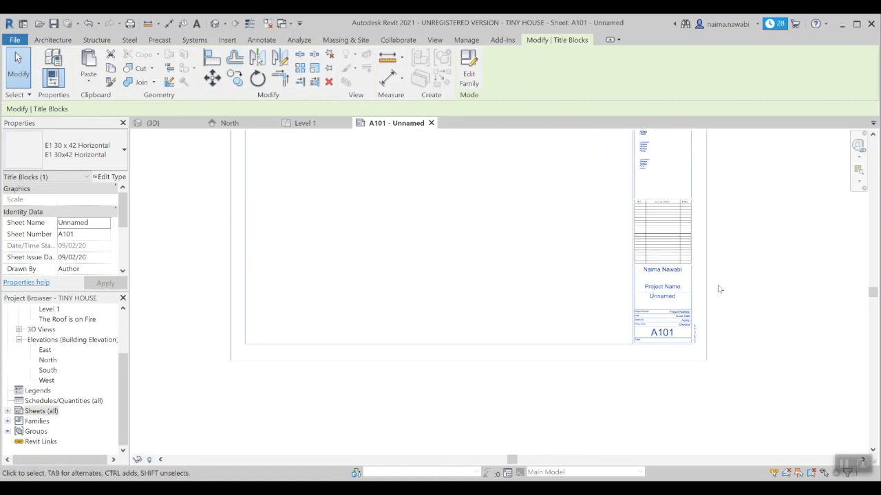
middle_click_drag(721, 236, 562, 262)
scroll(527, 322, "up", 2)
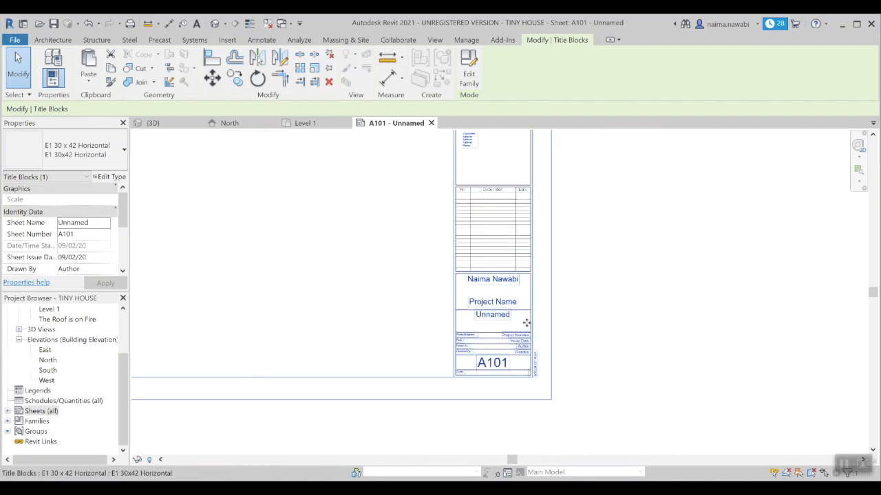
scroll(526, 323, "up", 3)
left_click(502, 290)
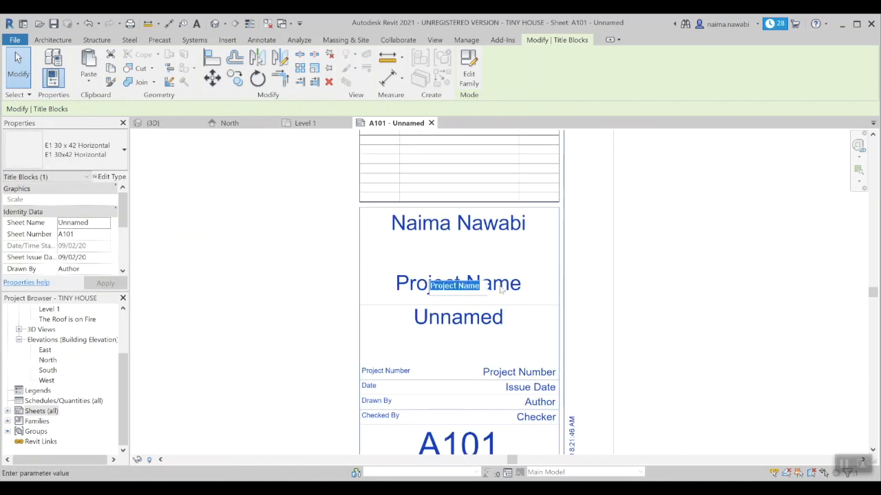
type("Tiny House")
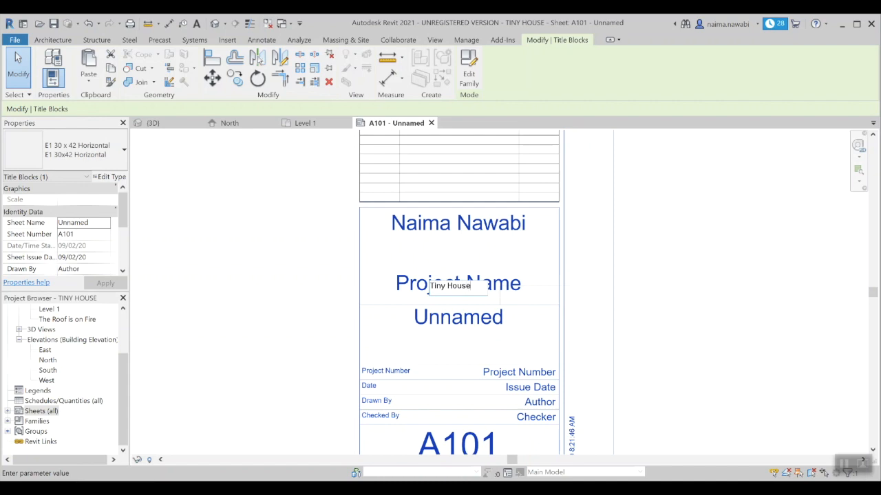
left_click(676, 281)
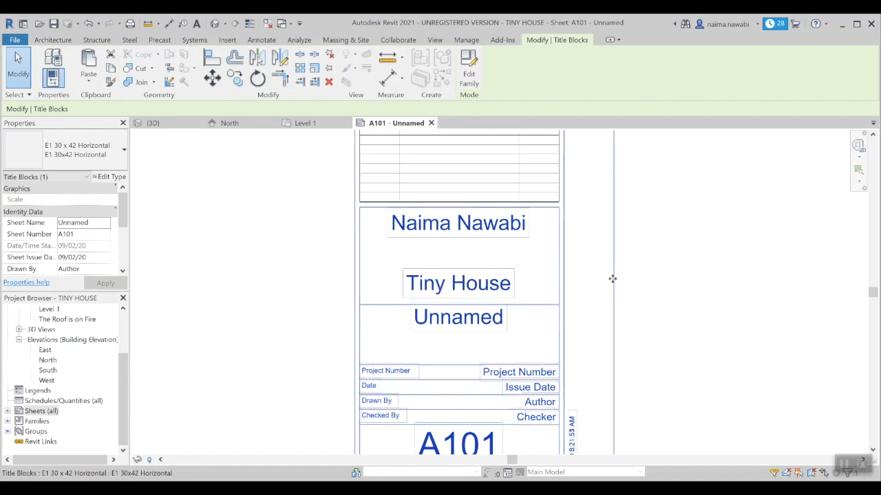
scroll(631, 297, "down", 6)
middle_click_drag(659, 248, 653, 302)
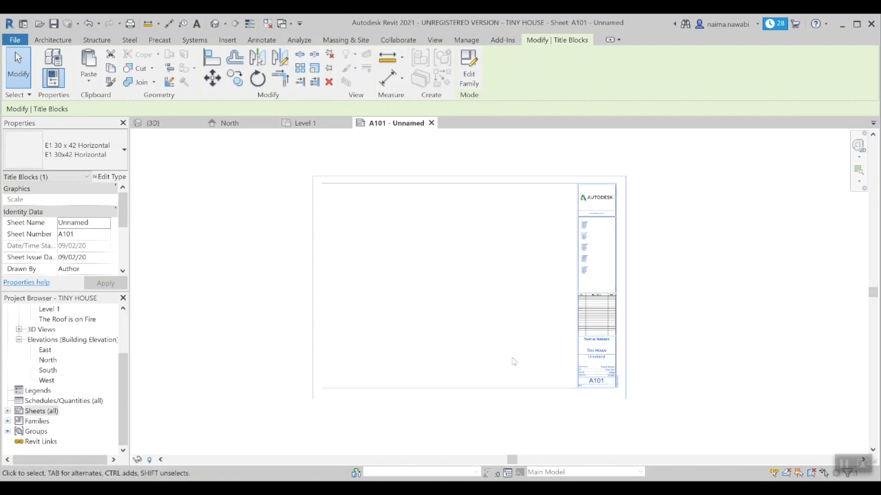
Step: Drag Floor Plans > Level 1 onto sheet A101 and place it as a viewport
scroll(516, 248, "up", 2)
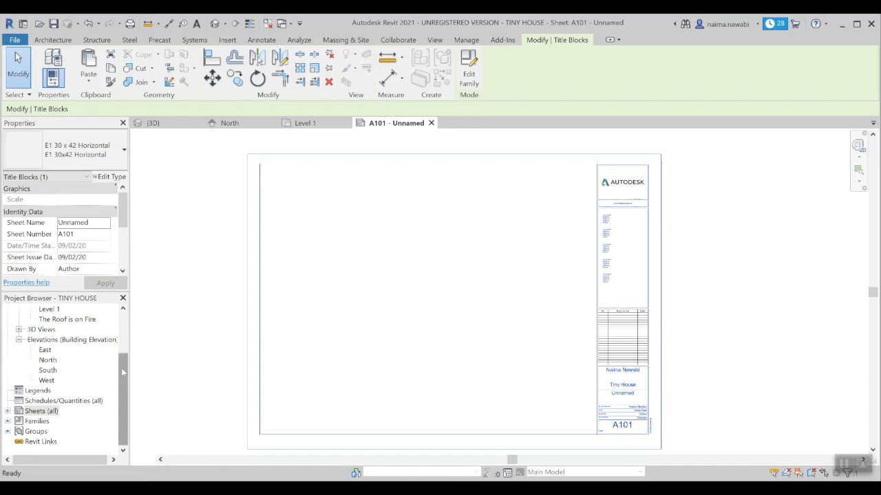
left_click_drag(121, 368, 126, 325)
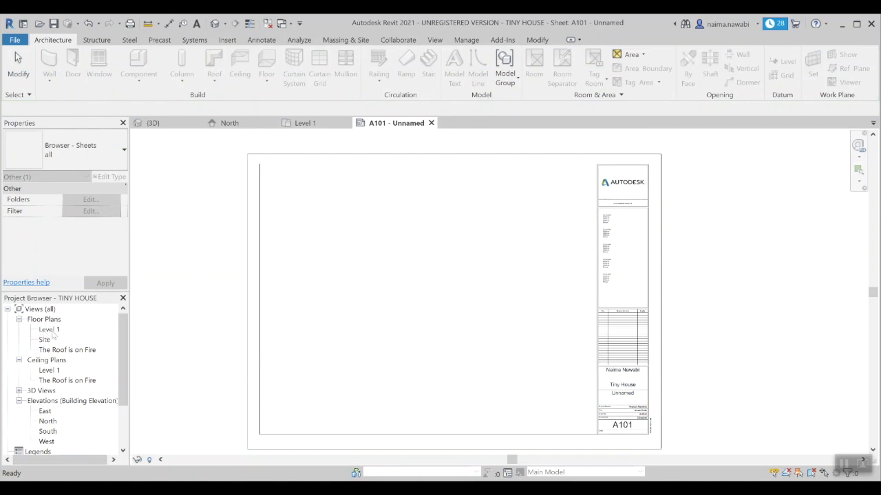
left_click(365, 307)
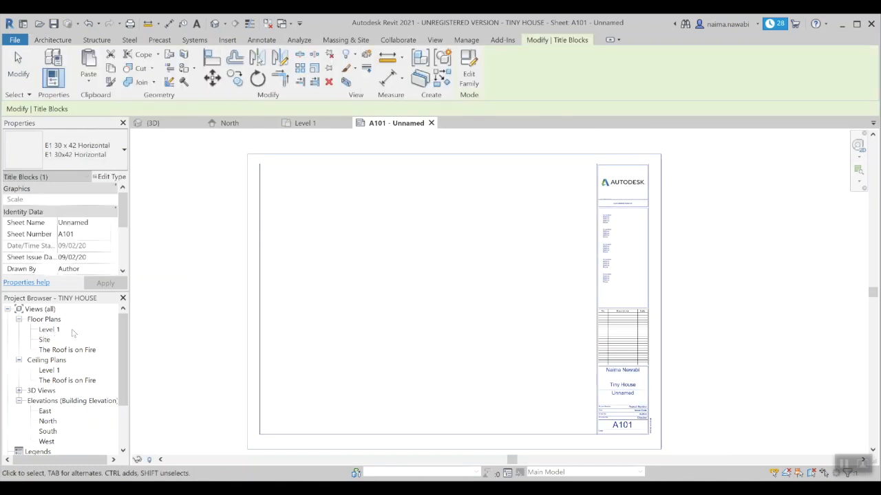
left_click(50, 330)
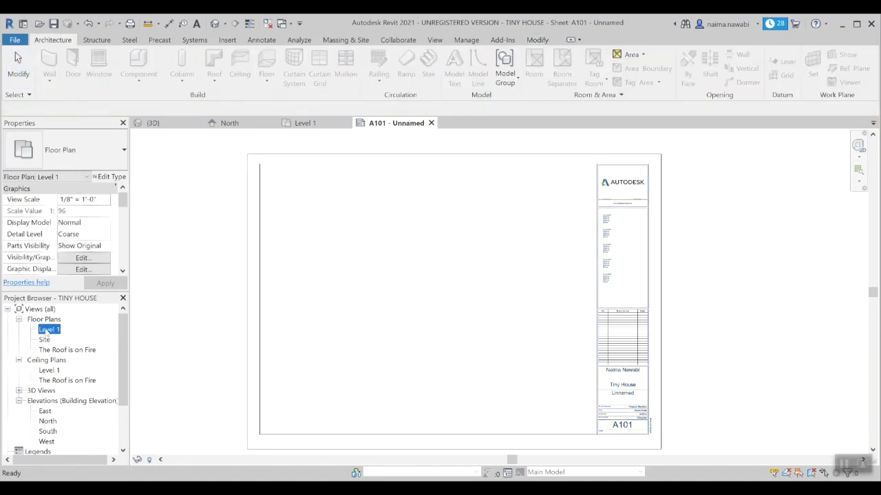
left_click_drag(46, 331, 176, 322)
left_click_drag(177, 322, 406, 271)
left_click_drag(437, 294, 432, 291)
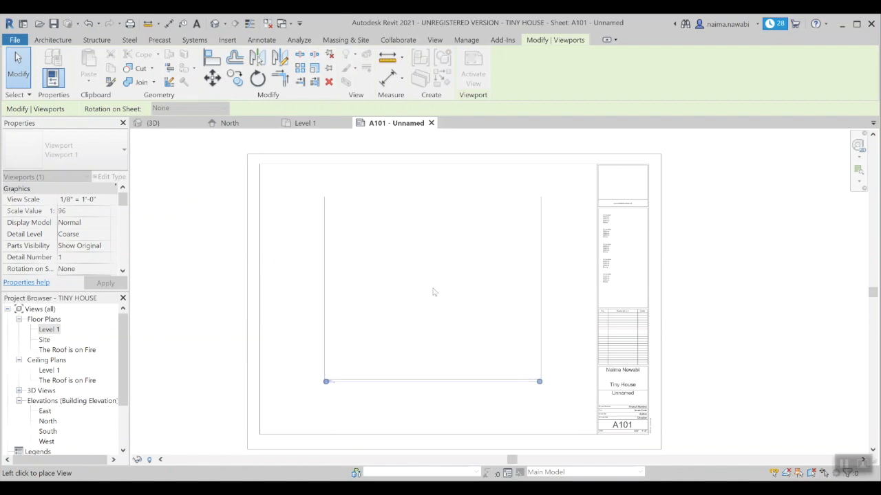
left_click(432, 293)
Step: Select the Level 1 viewport on sheet A101 and delete it
key("Escape")
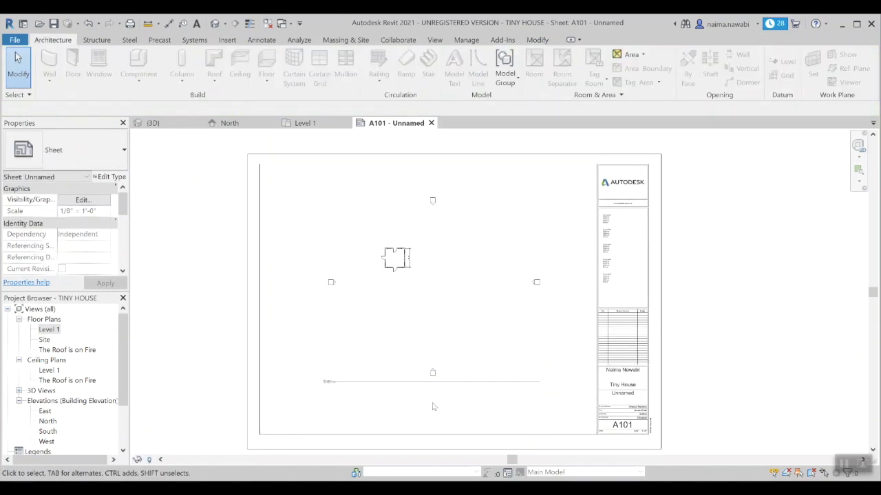
scroll(329, 382, "up", 5)
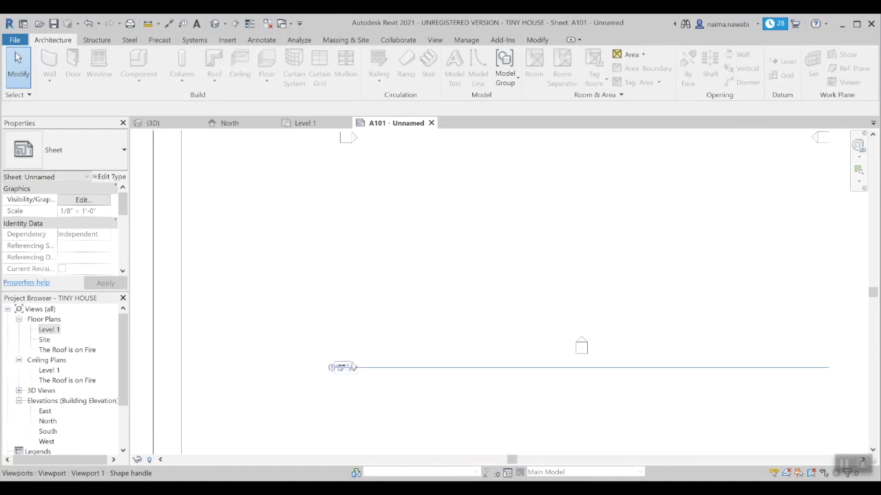
scroll(300, 400, "down", 2)
scroll(300, 400, "down", 2)
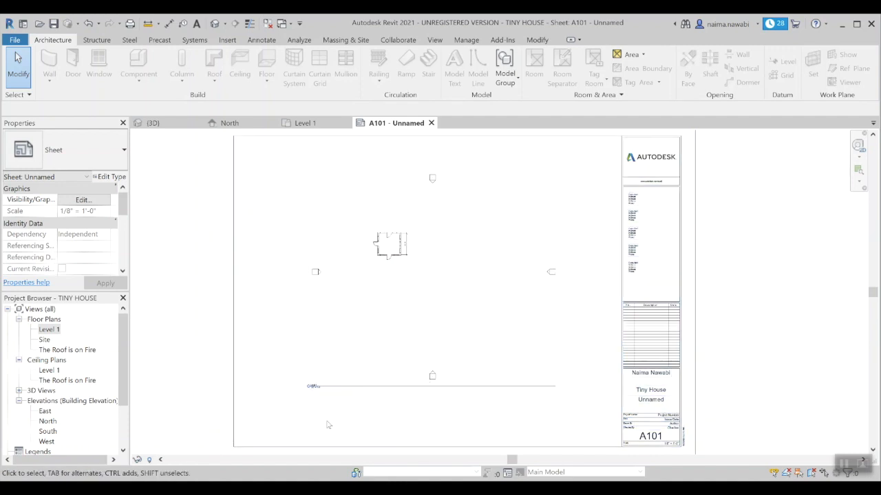
left_click(379, 316)
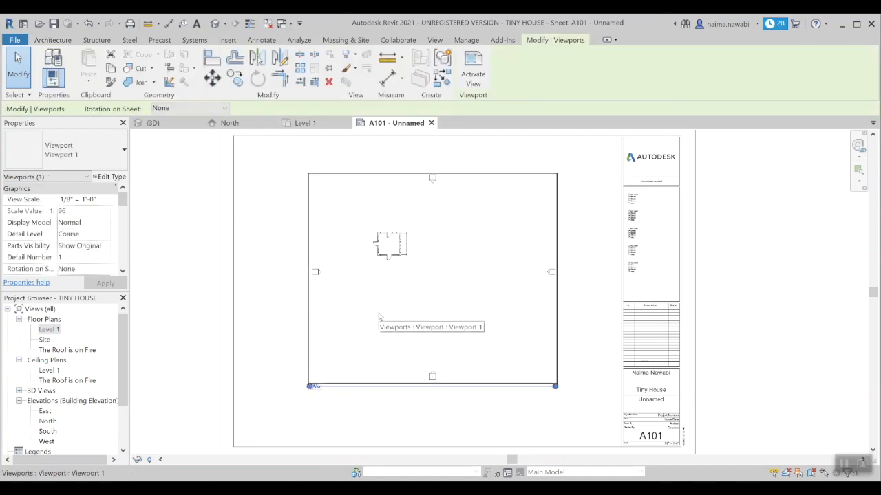
key("Delete")
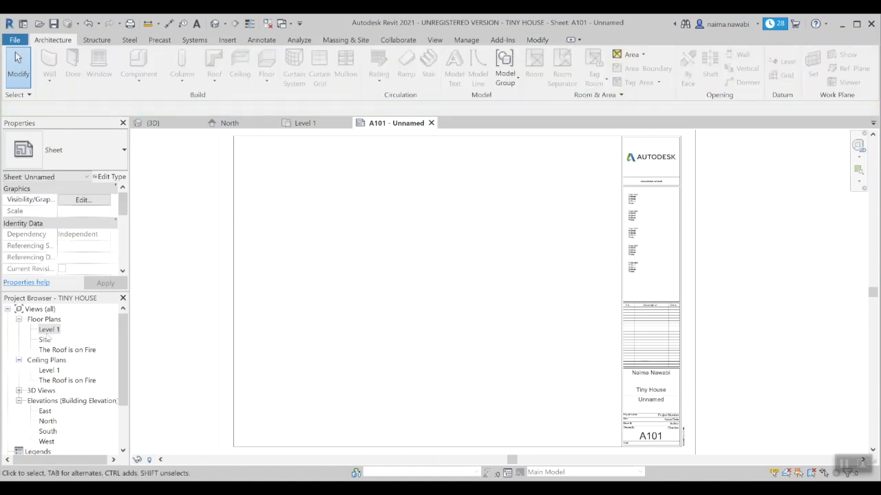
Step: Re-place the Level 1 plan on A101, check it inside the viewport, then delete it
left_click(50, 330)
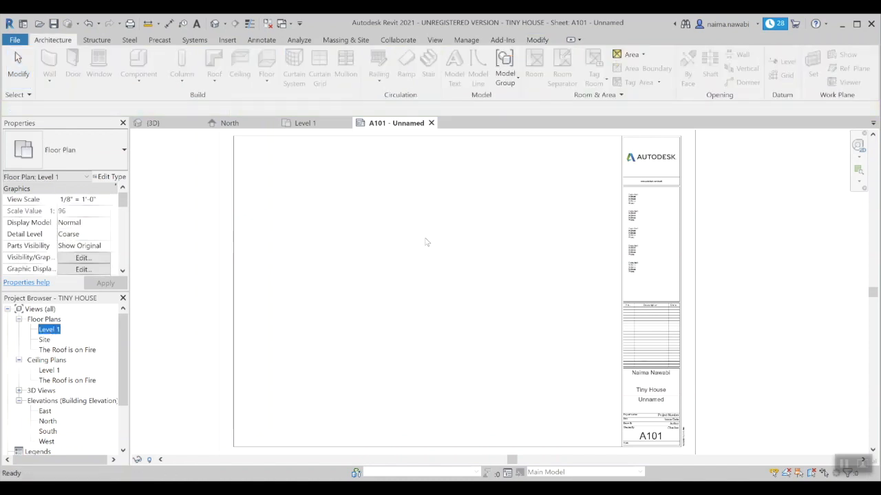
left_click(448, 282)
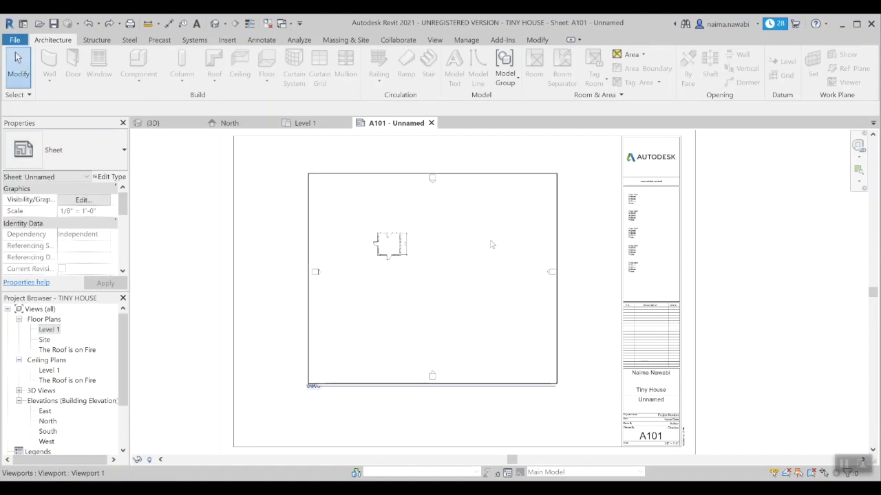
left_click(510, 185)
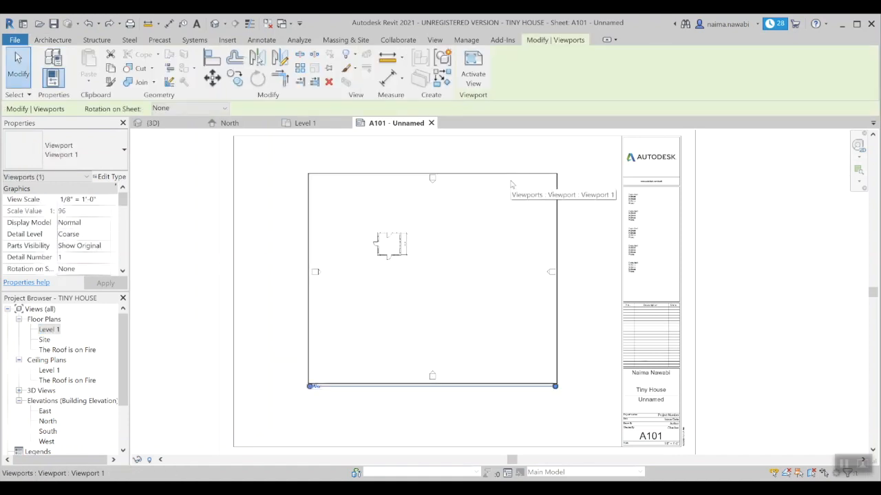
left_click(572, 199)
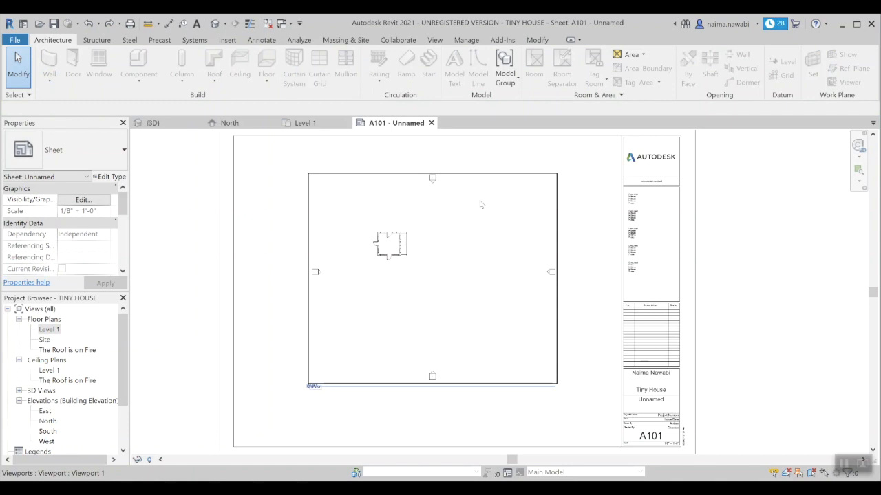
double_click(480, 201)
scroll(404, 275, "down", 1)
scroll(404, 276, "up", 1)
scroll(405, 276, "down", 1)
scroll(383, 236, "up", 1)
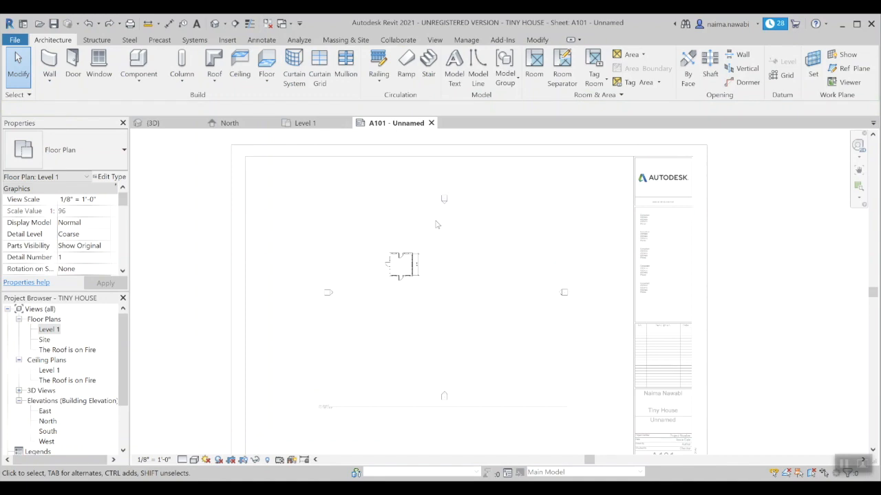
double_click(261, 208)
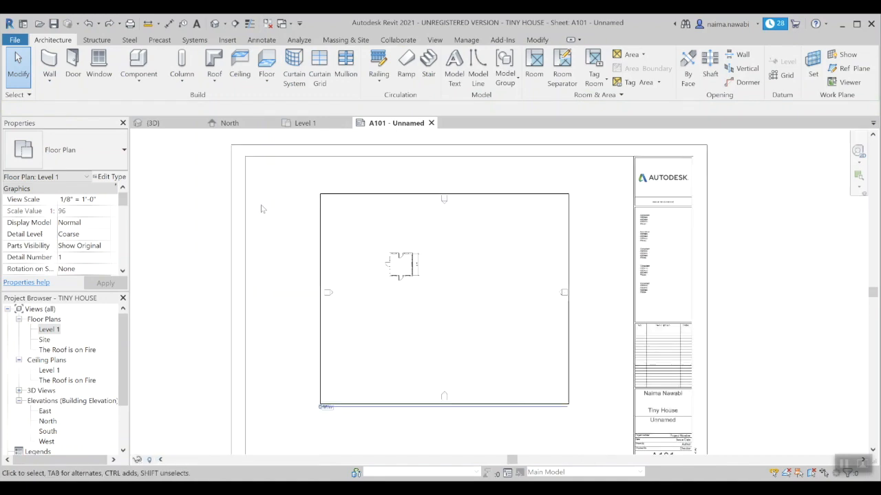
left_click(563, 203)
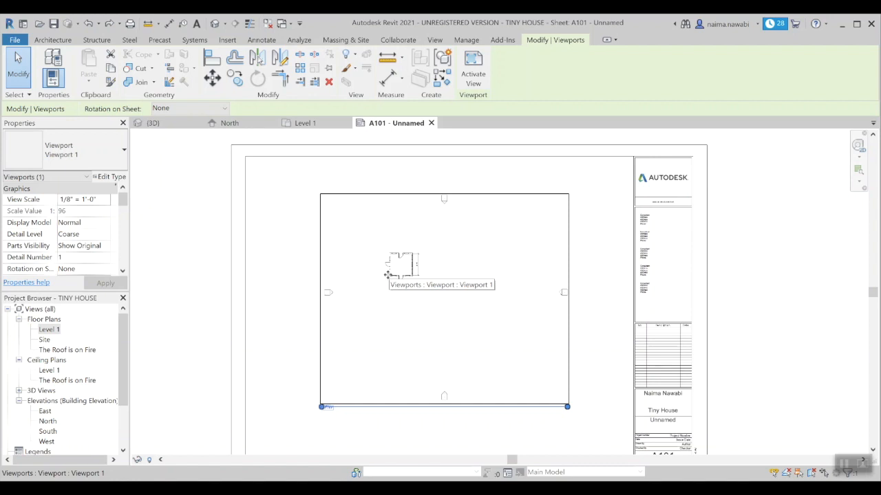
key("Delete")
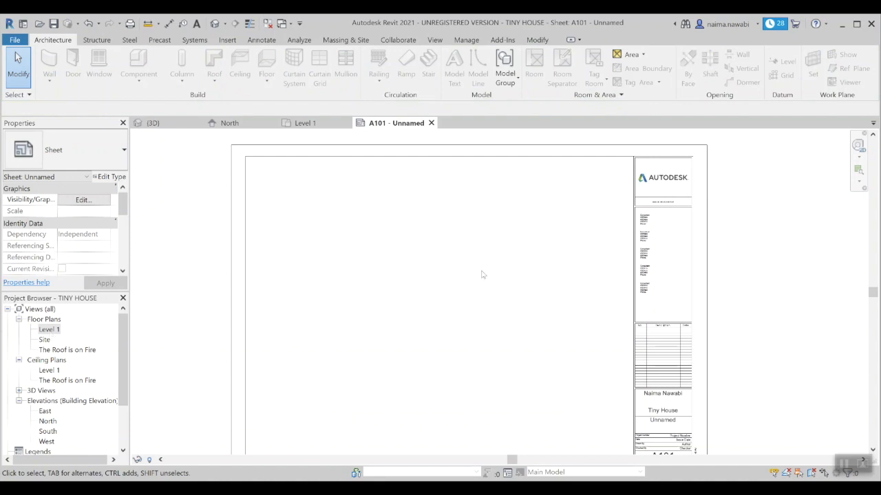
Step: Open the Level 1 floor plan view at scale 1/8" = 1'-0"
left_click(49, 331)
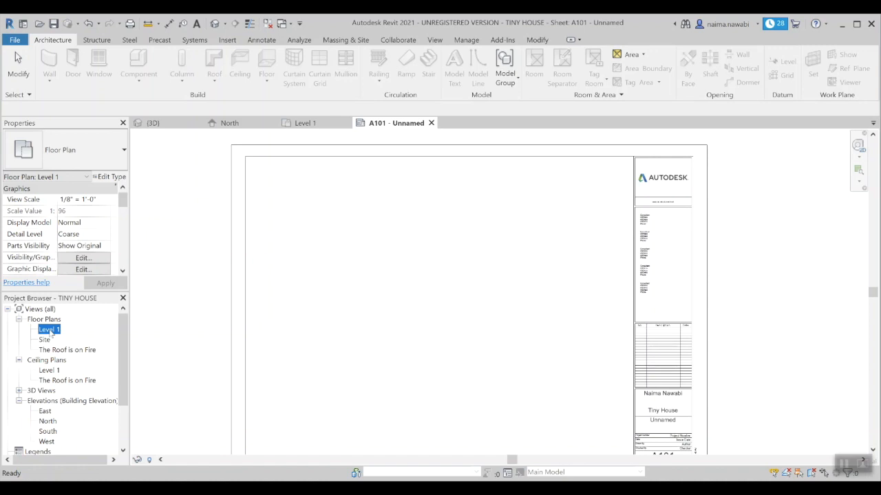
double_click(50, 330)
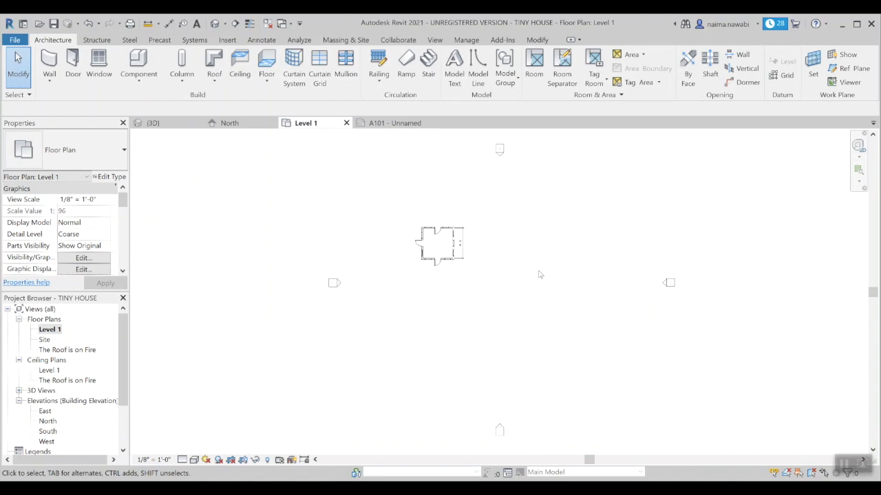
left_click(396, 129)
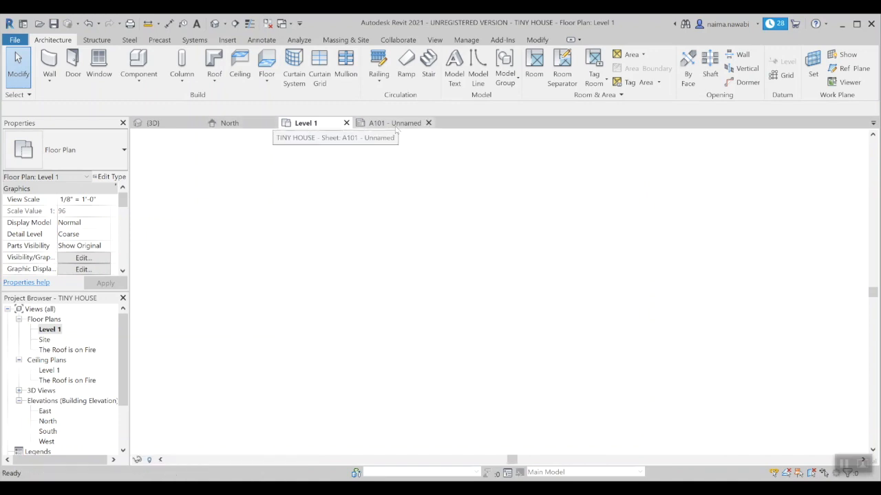
left_click(319, 127)
scroll(375, 304, "down", 2)
scroll(428, 287, "up", 3)
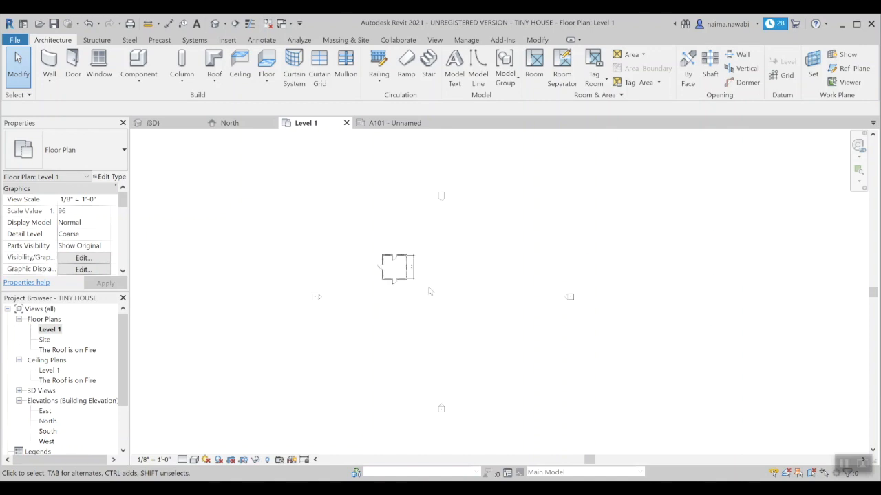
scroll(394, 308, "up", 2)
scroll(397, 300, "down", 1)
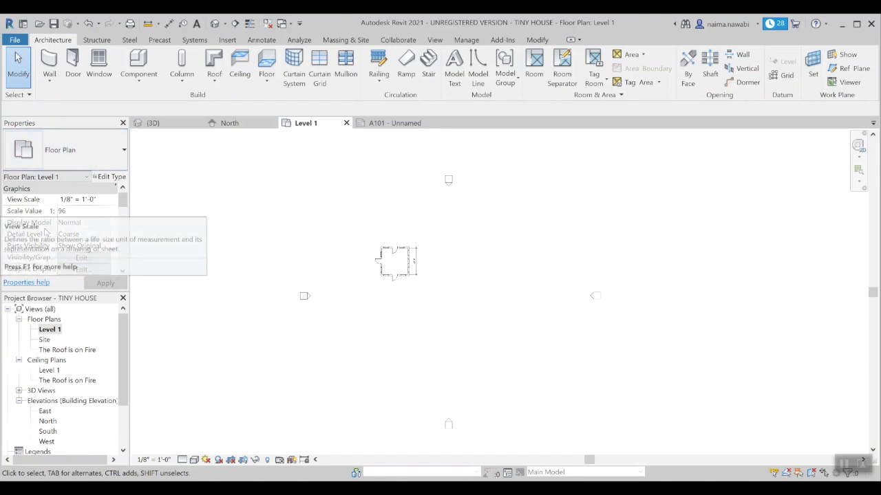
Step: Check Crop View and Crop Region Visible for Level 1, then select the crop boundary
left_click_drag(123, 201, 124, 235)
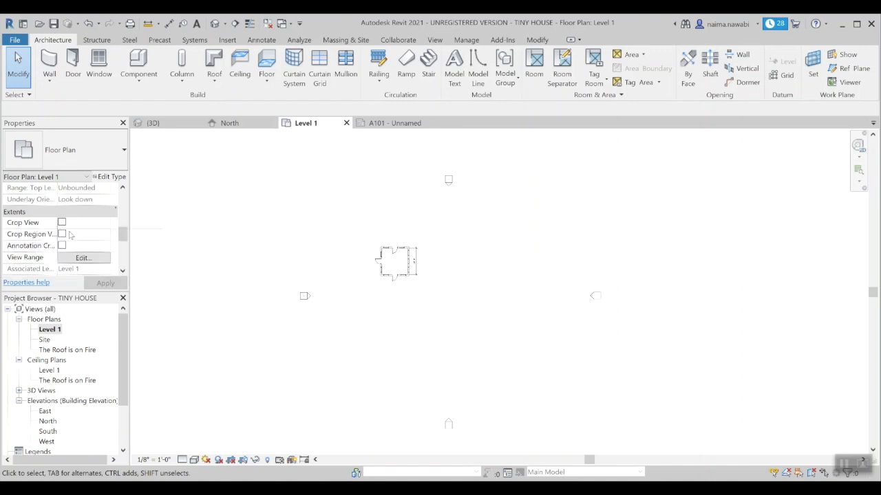
left_click_drag(58, 198, 71, 199)
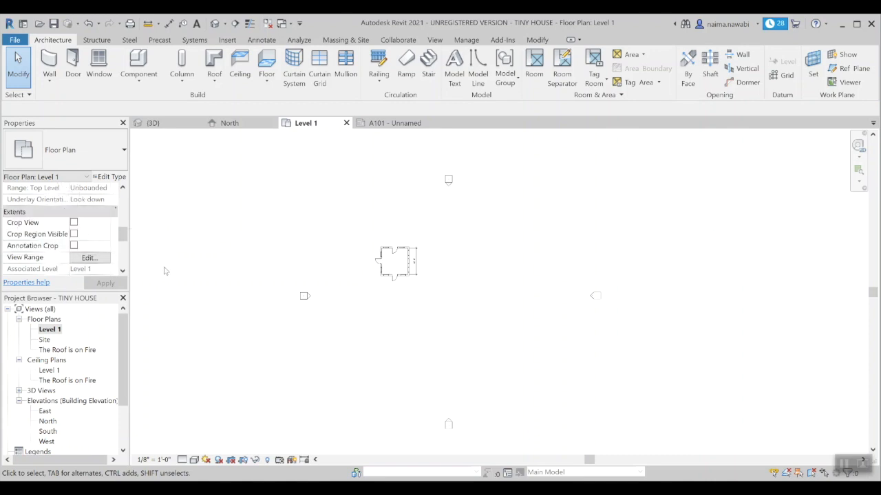
left_click(73, 223)
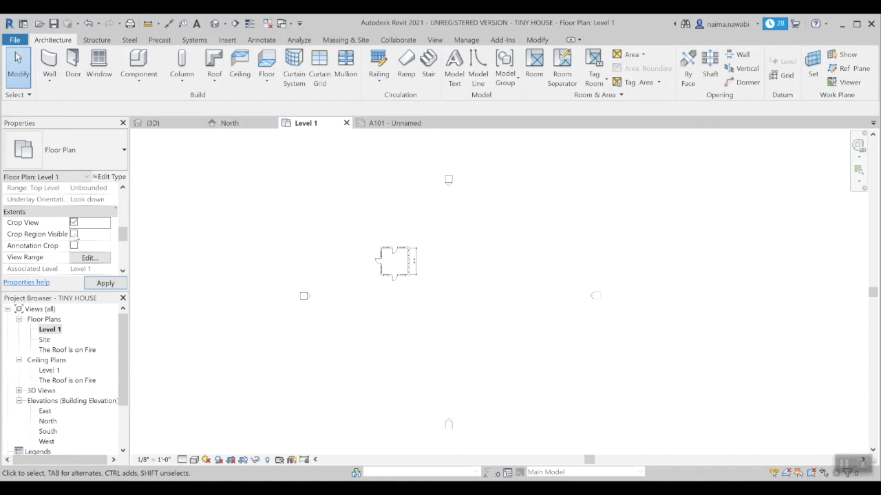
left_click(74, 235)
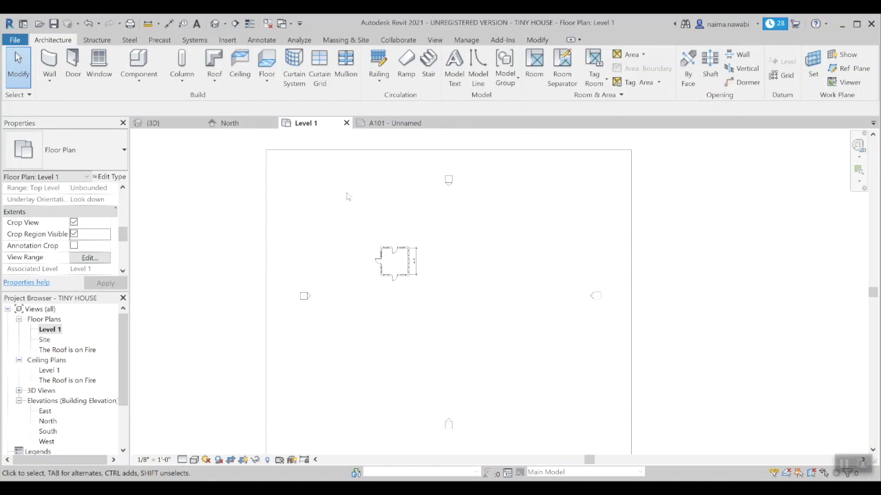
scroll(240, 241, "down", 2)
scroll(240, 240, "up", 2)
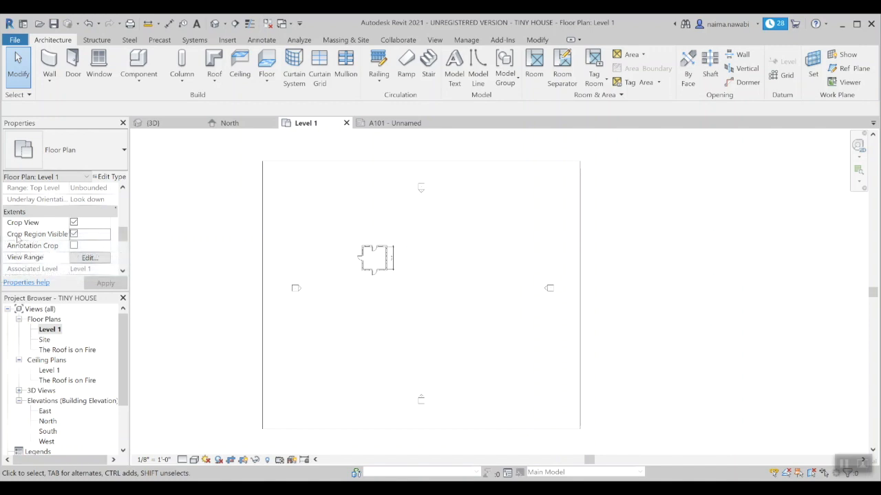
left_click(263, 232)
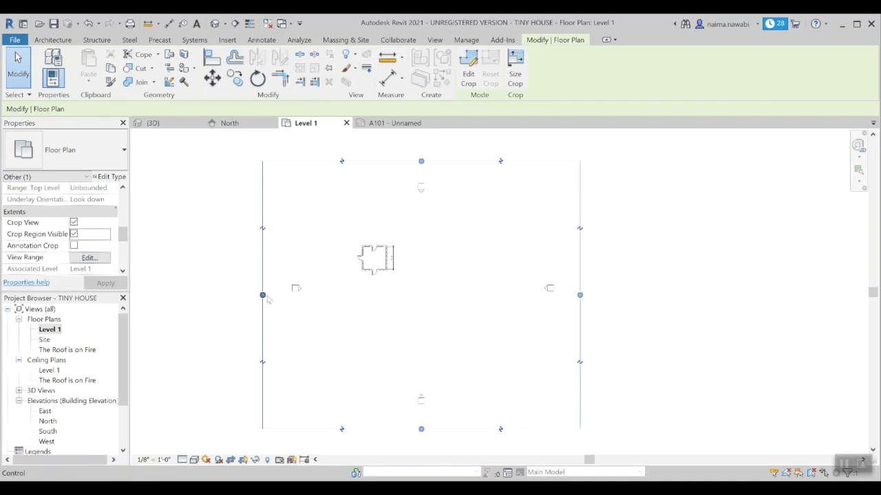
Step: Pull the crop region's left, top, right and bottom edges in around the house
left_click_drag(262, 294, 346, 294)
left_click_drag(463, 161, 454, 232)
left_click_drag(580, 330, 411, 349)
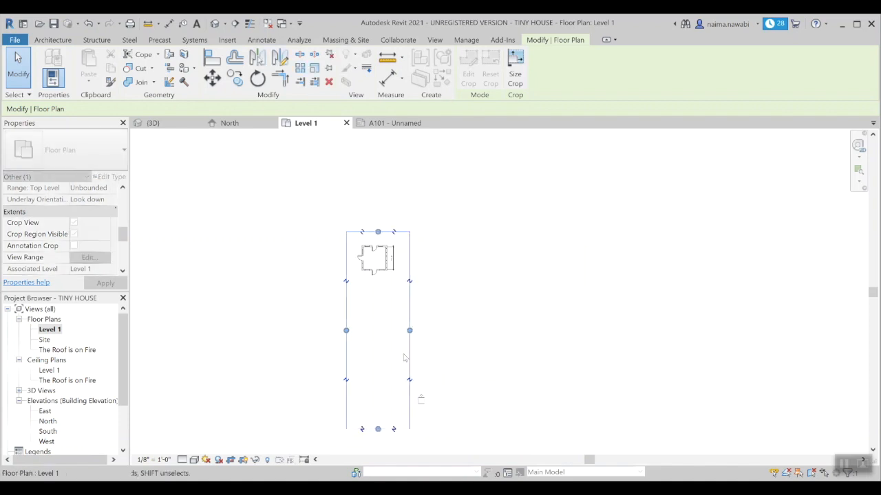
left_click_drag(378, 430, 391, 285)
left_click(427, 298)
scroll(356, 307, "up", 6)
scroll(372, 244, "down", 2)
middle_click_drag(372, 236, 356, 310)
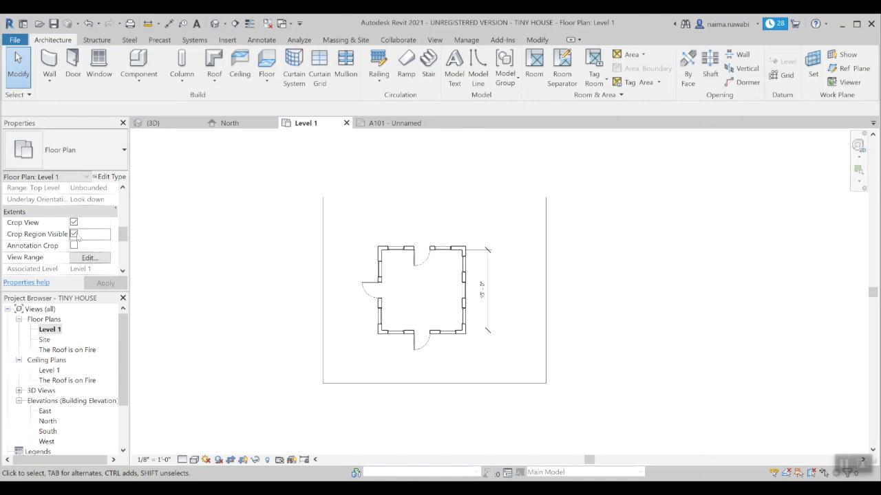
Step: Uncheck Crop Region Visible under Extents for the Level 1 plan
left_click(74, 234)
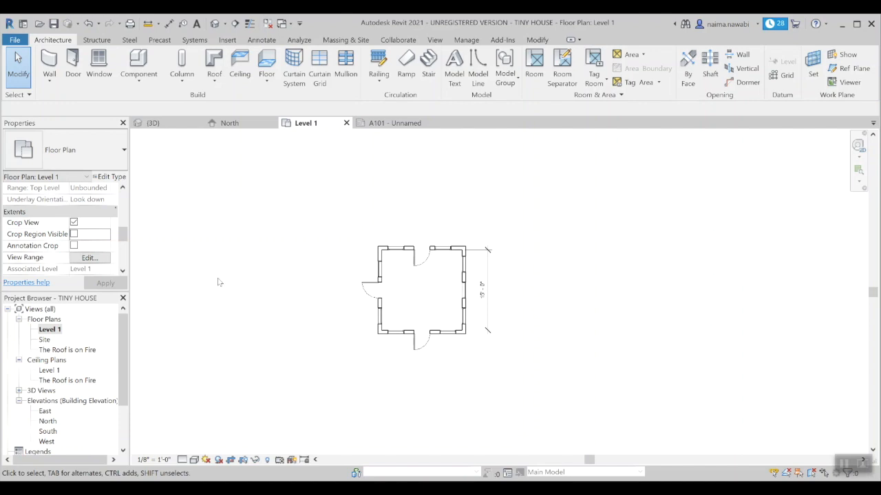
scroll(116, 379, "down", 2)
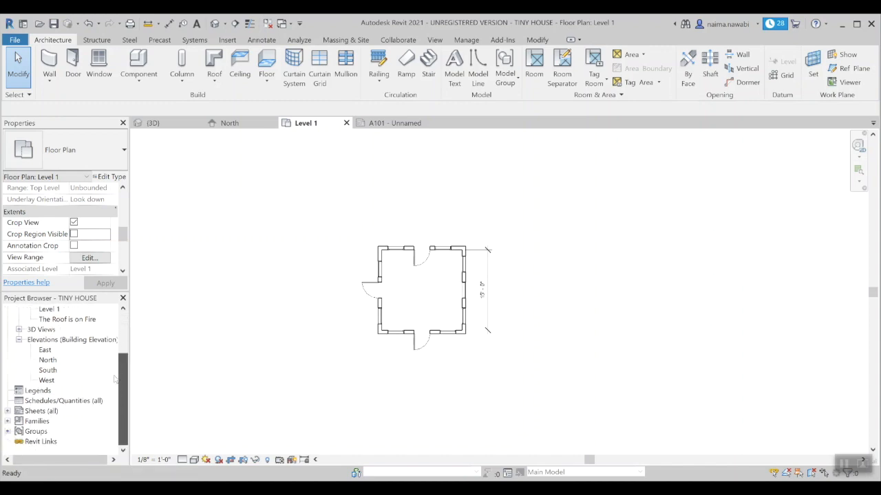
Step: Expand Sheets (all), close the A101 tab, and reopen A101 - Unnamed from the list
left_click(8, 411)
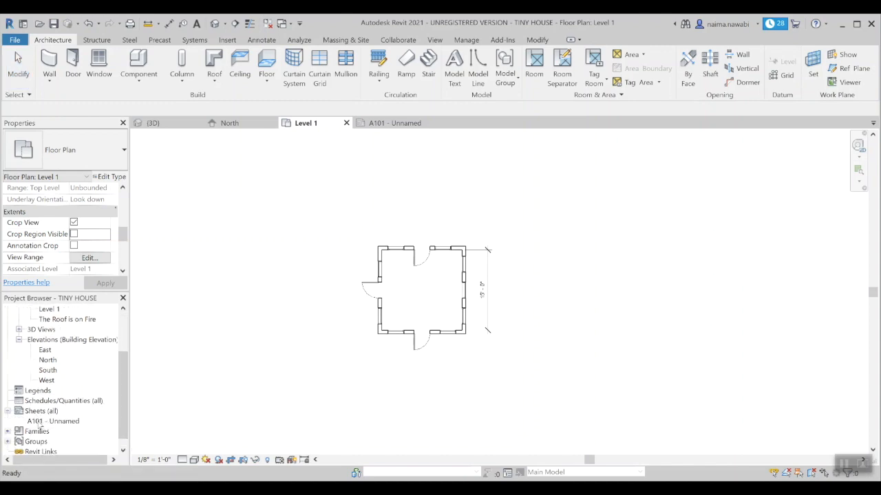
left_click(404, 126)
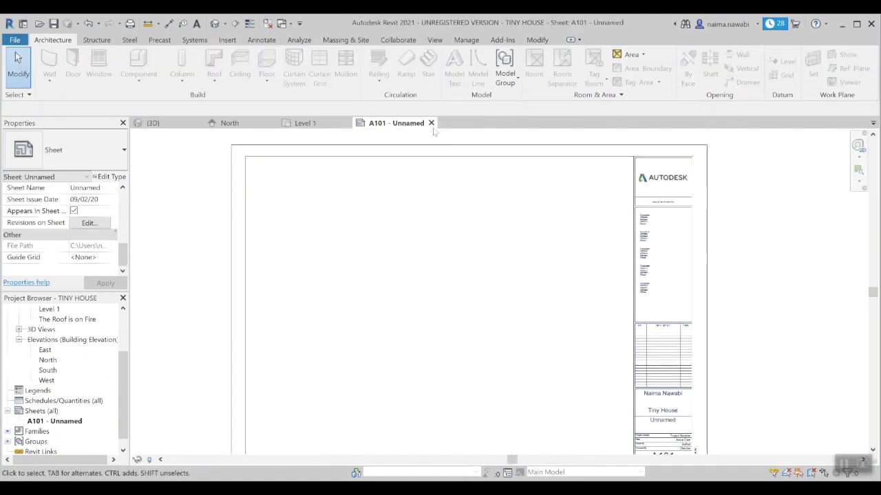
left_click(431, 124)
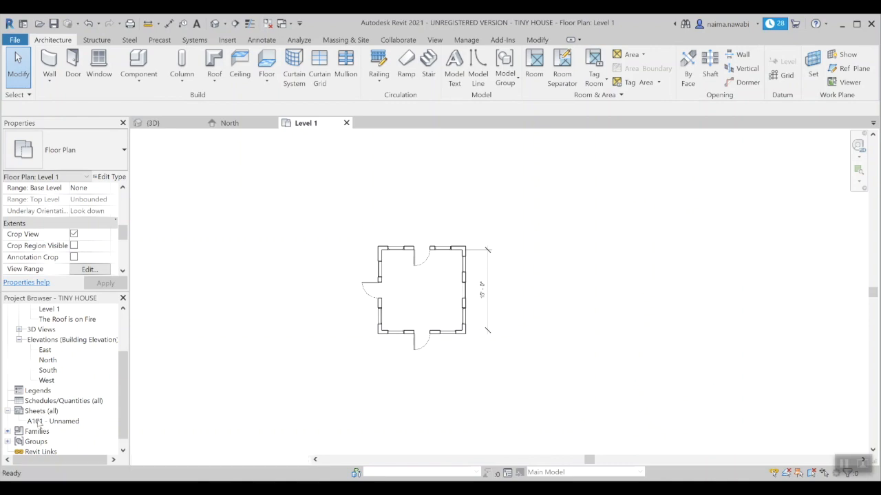
double_click(42, 422)
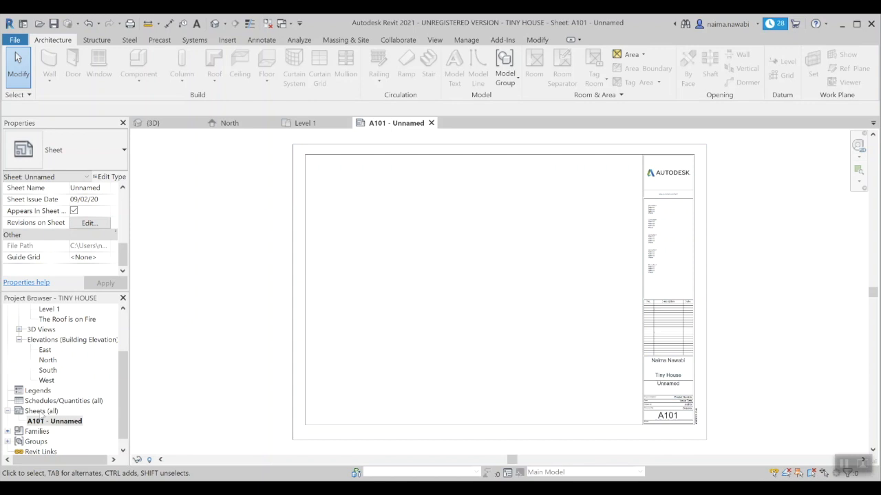
Step: Drag the Level 1 floor plan onto sheet A101 and place it near the sheet's centre
left_click(41, 411)
right_click(42, 412)
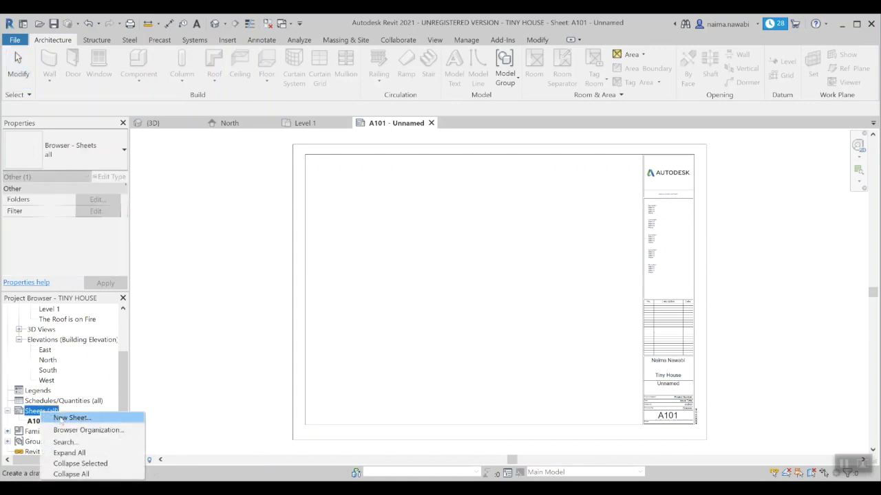
left_click(218, 346)
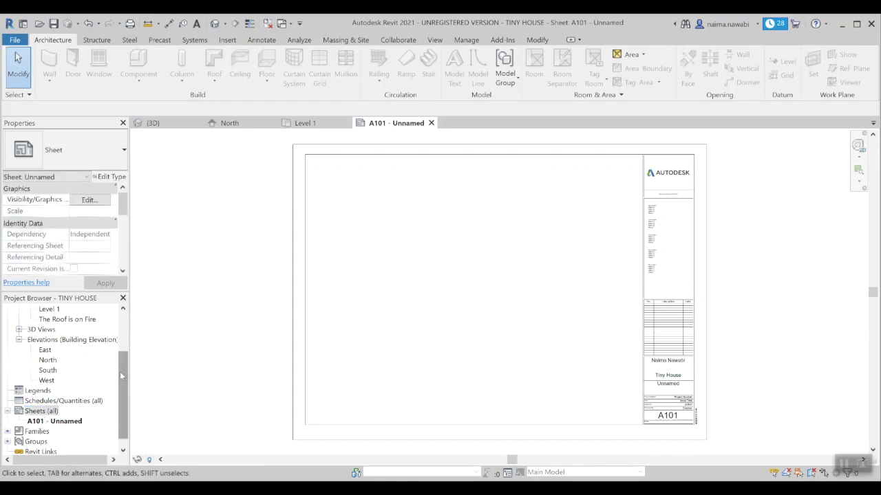
left_click_drag(122, 375, 127, 333)
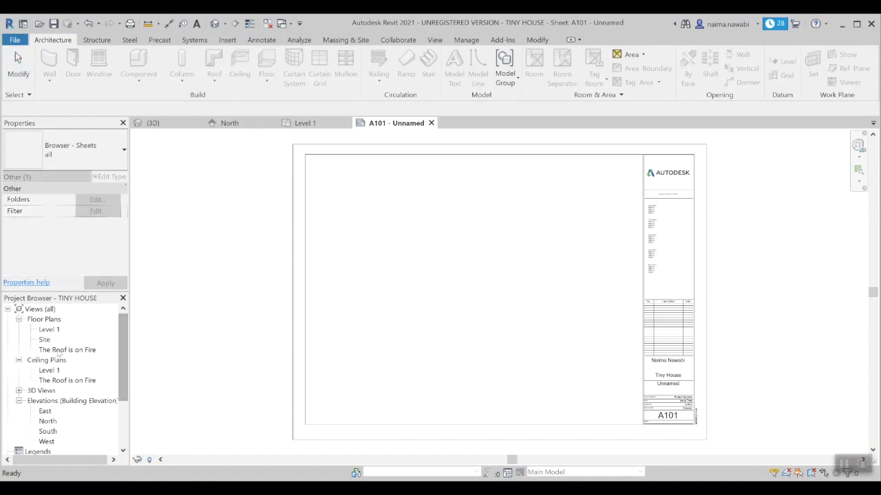
left_click(50, 320)
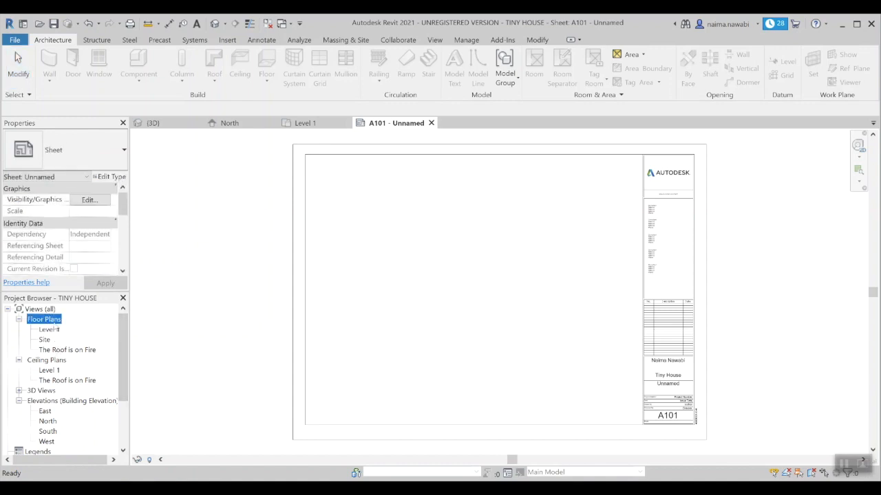
left_click(52, 331)
left_click_drag(44, 336, 486, 292)
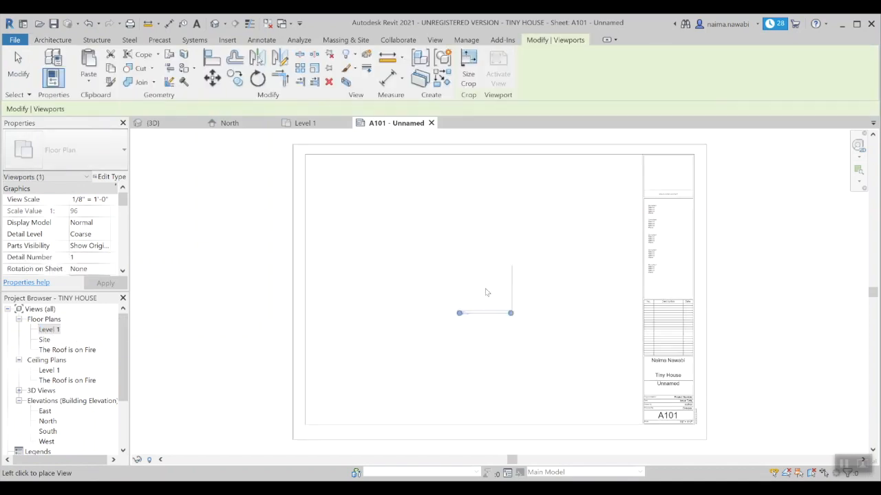
left_click(485, 277)
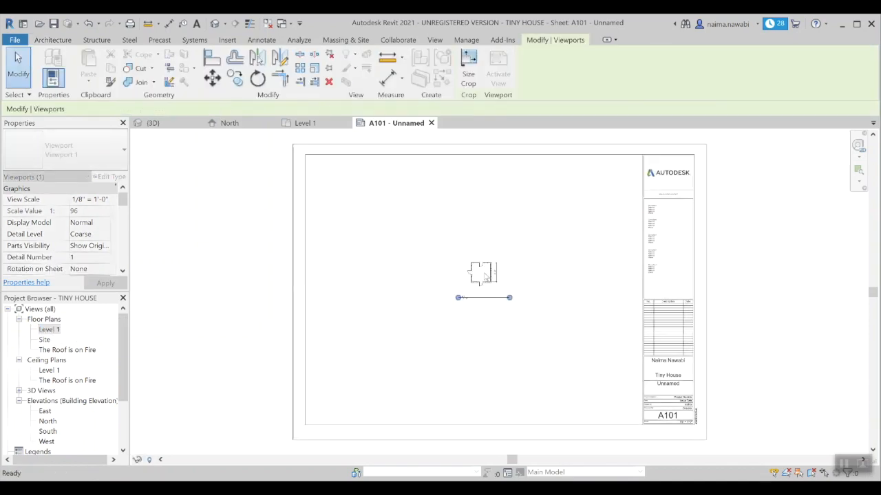
left_click(527, 254)
Step: Check the Level 1 plan properties, then select the floor-plan viewport on sheet A101
scroll(523, 274, "up", 3)
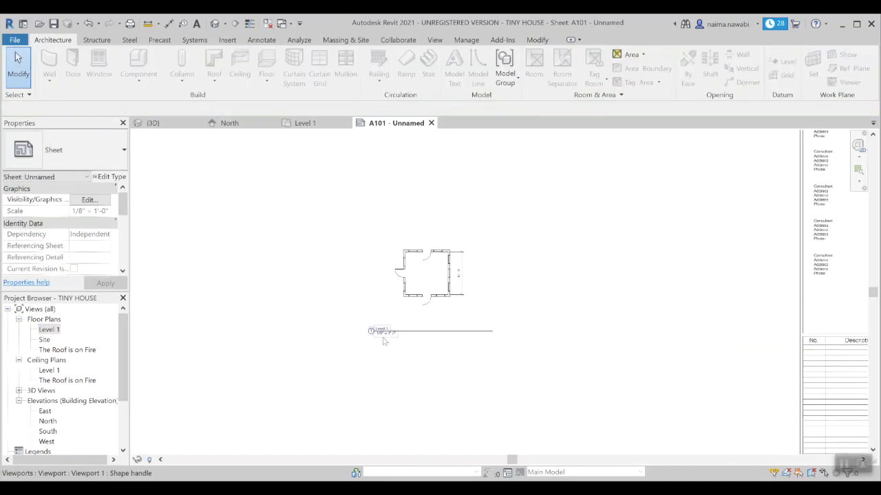
scroll(404, 337, "down", 3)
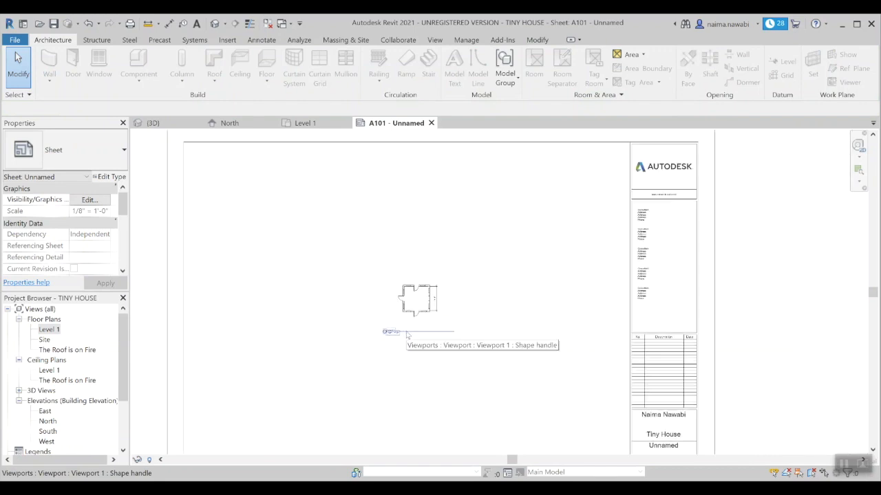
scroll(419, 296, "down", 1)
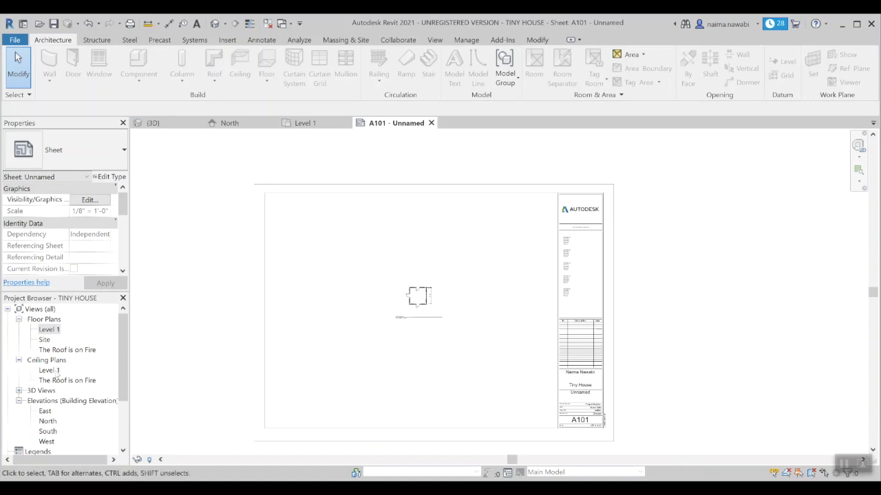
left_click(55, 371)
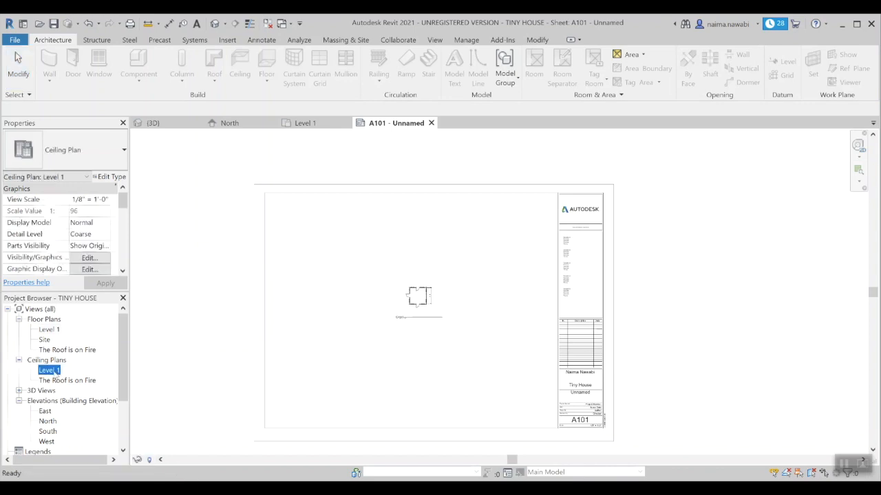
left_click(50, 329)
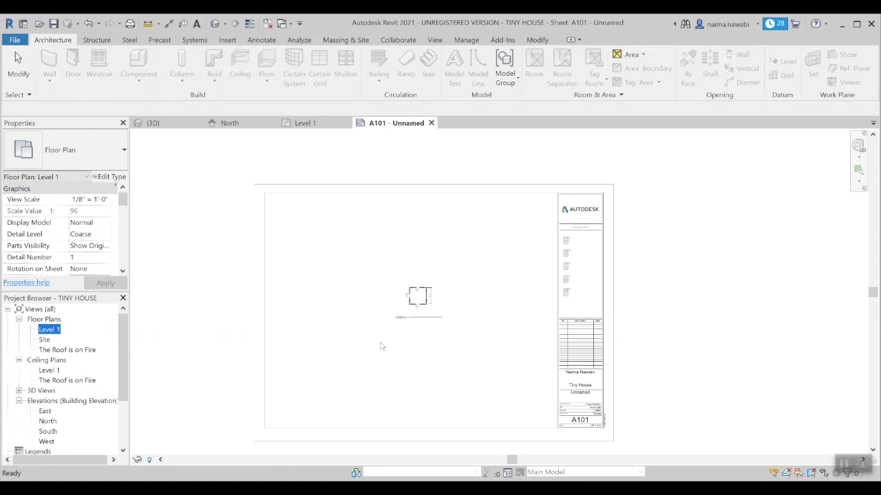
scroll(382, 346, "up", 2)
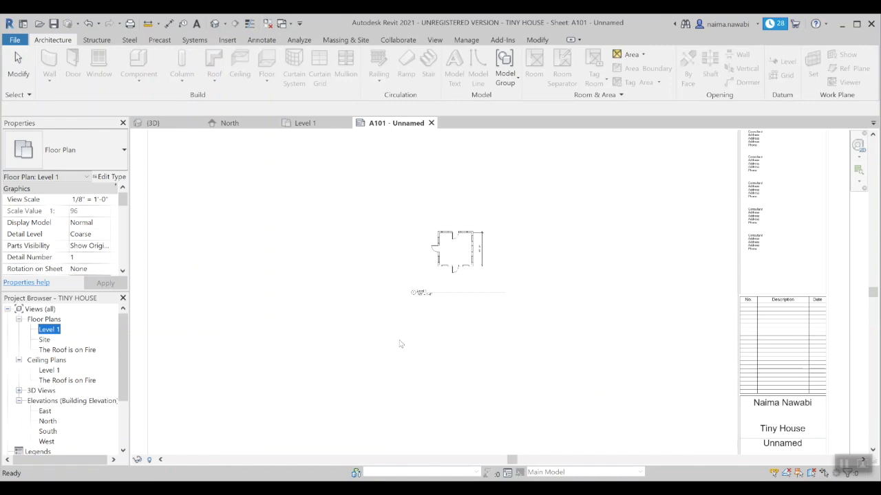
scroll(398, 340, "down", 1)
scroll(421, 304, "up", 2)
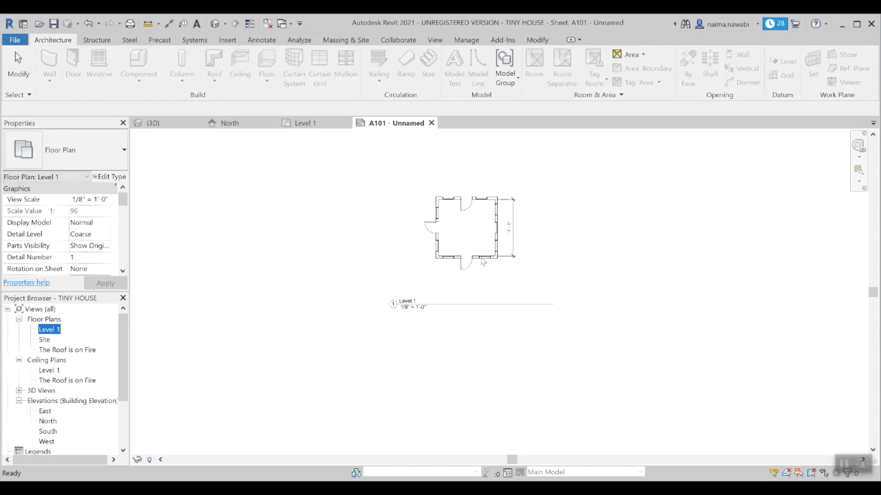
left_click(482, 262)
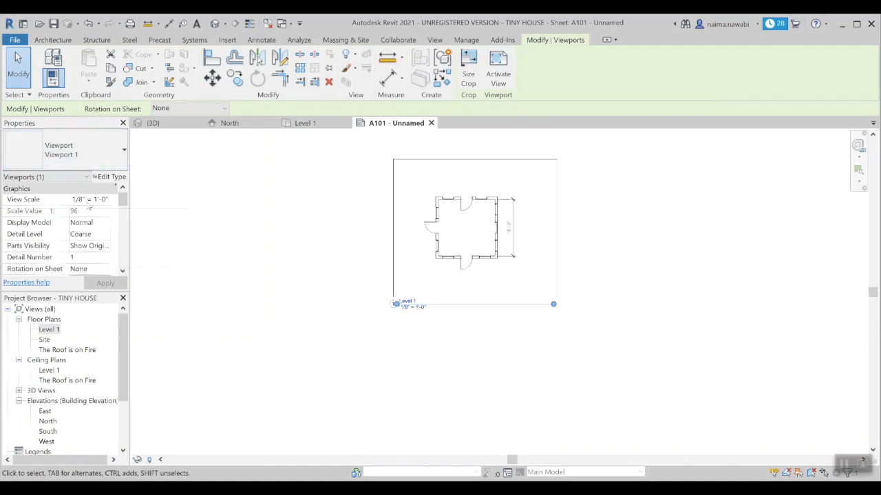
Step: Change the viewport's View Scale to 1/4" = 1'-0" and apply it
left_click(88, 201)
left_click(105, 200)
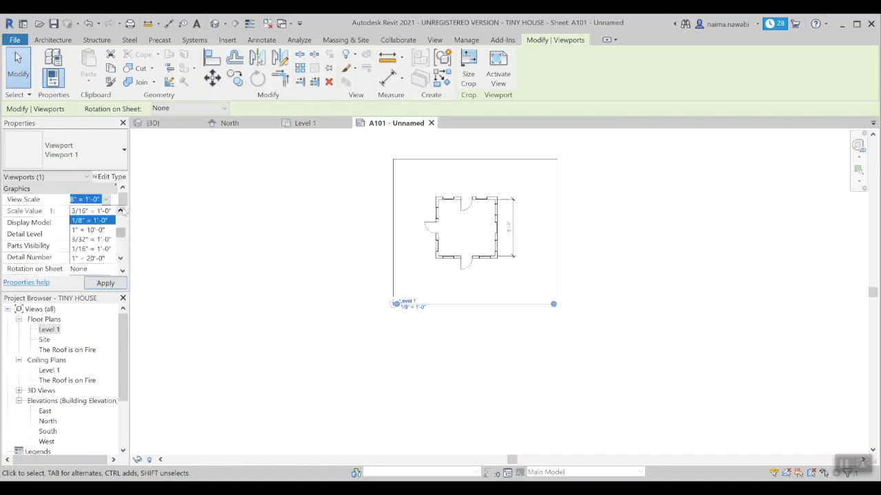
left_click(120, 211)
left_click(120, 211)
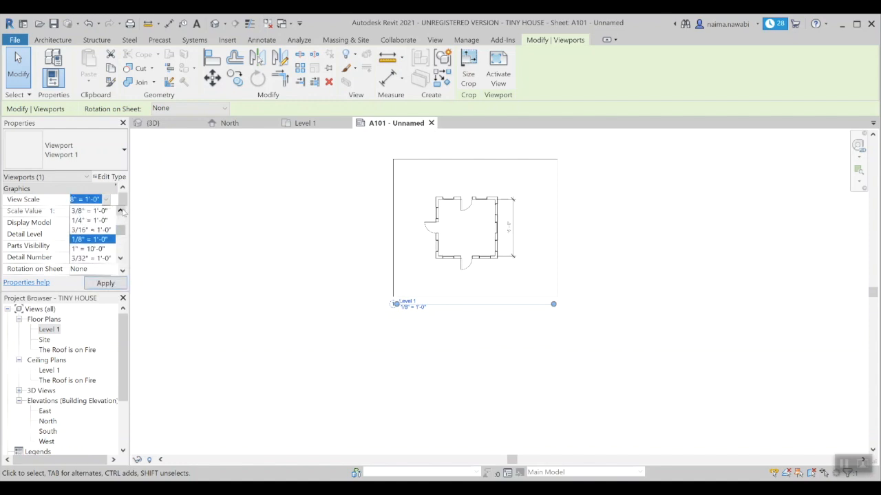
left_click(94, 221)
left_click(101, 283)
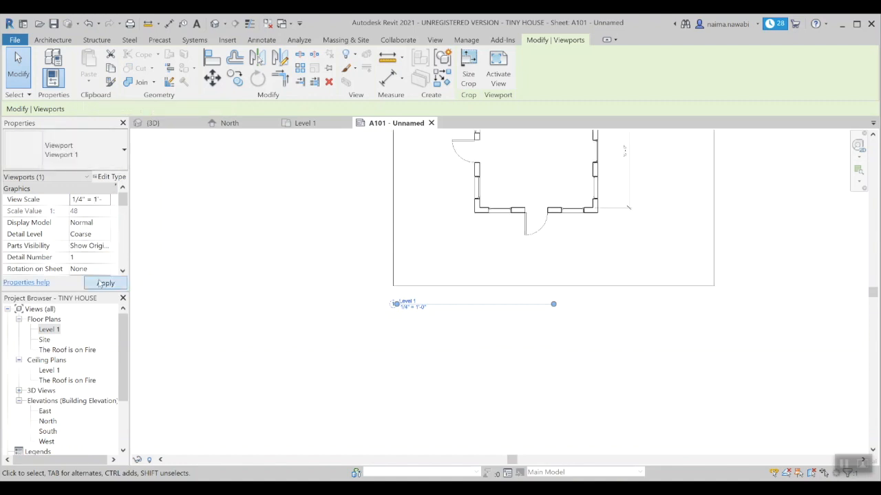
left_click(289, 282)
scroll(296, 285, "down", 2)
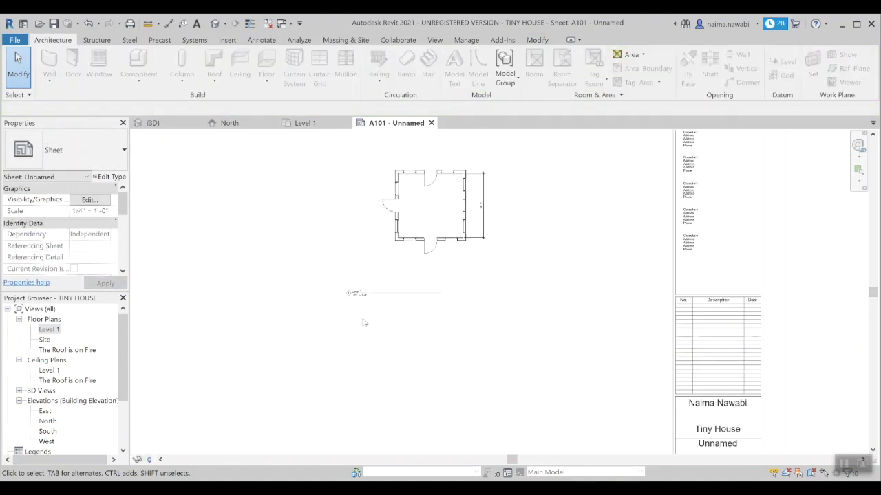
scroll(437, 344, "down", 1)
scroll(427, 338, "up", 1)
scroll(426, 338, "up", 2)
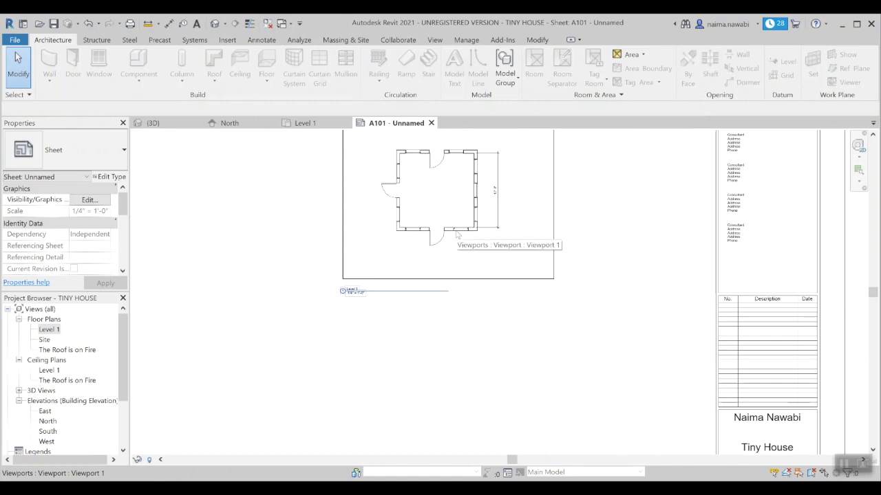
scroll(336, 296, "up", 2)
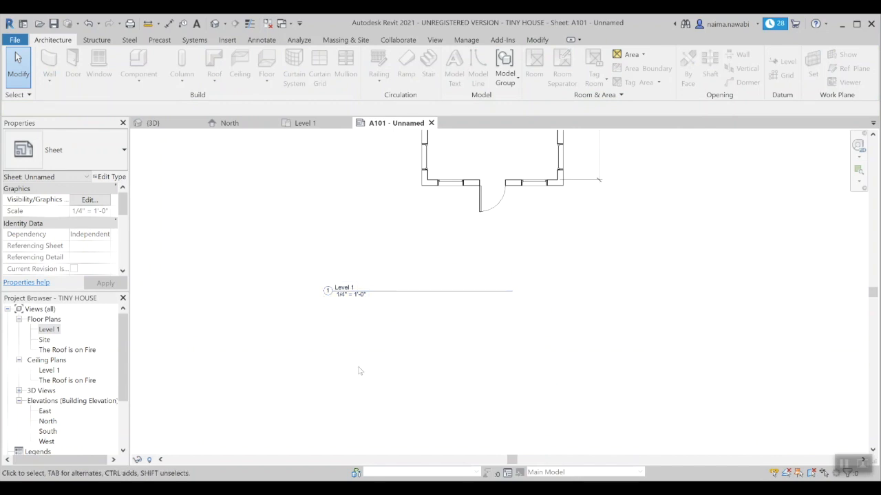
scroll(350, 293, "up", 2)
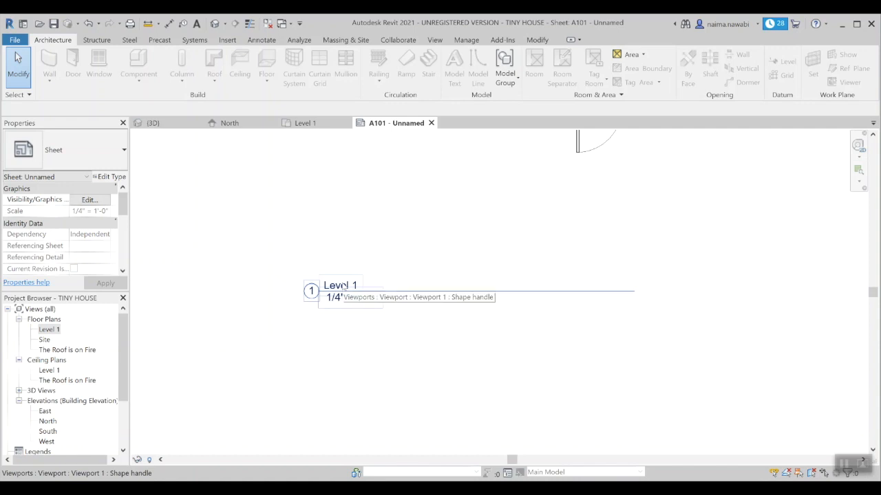
left_click(342, 288)
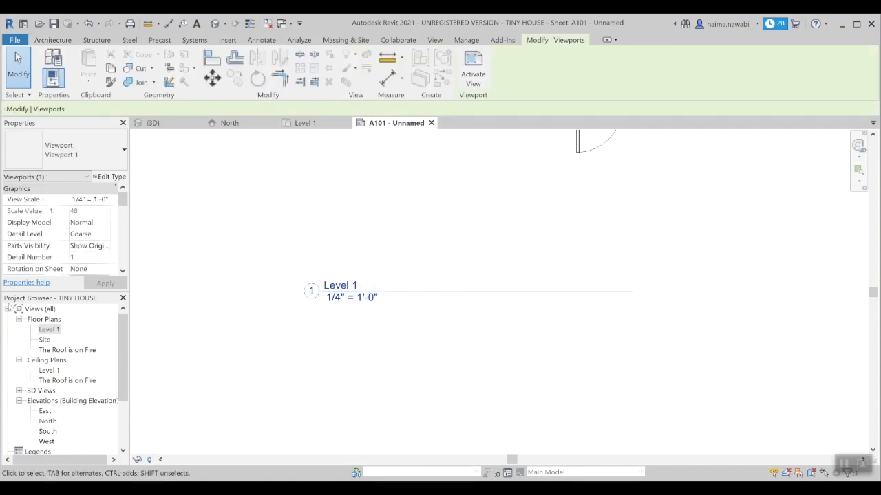
left_click(50, 330)
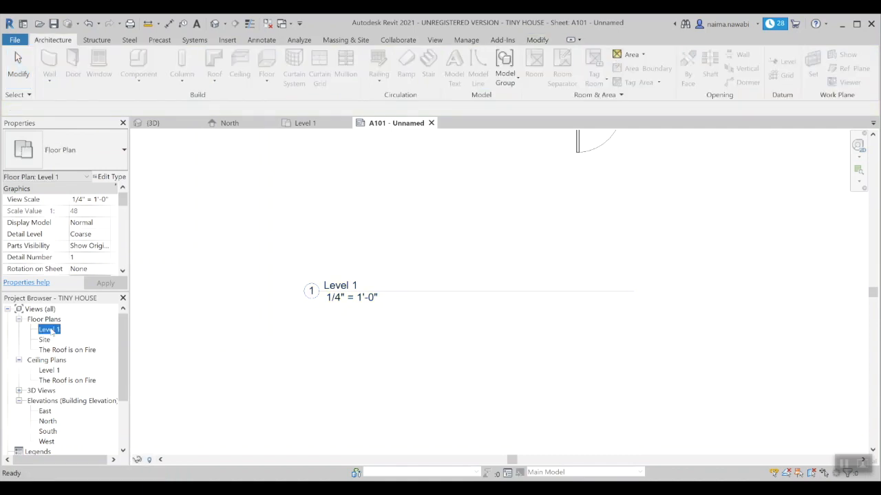
double_click(49, 330)
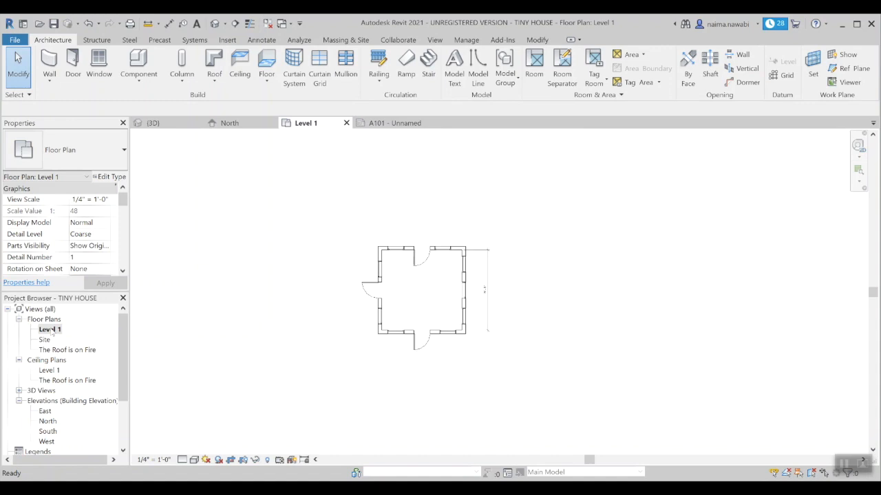
left_click(392, 124)
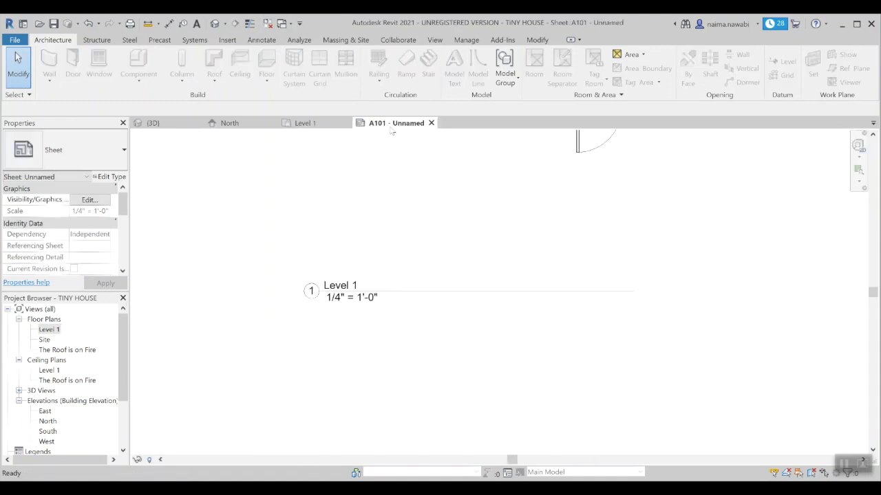
Step: Rename the Level 1 floor plan to 'Tiny House', also renaming its matching level and views
right_click(55, 331)
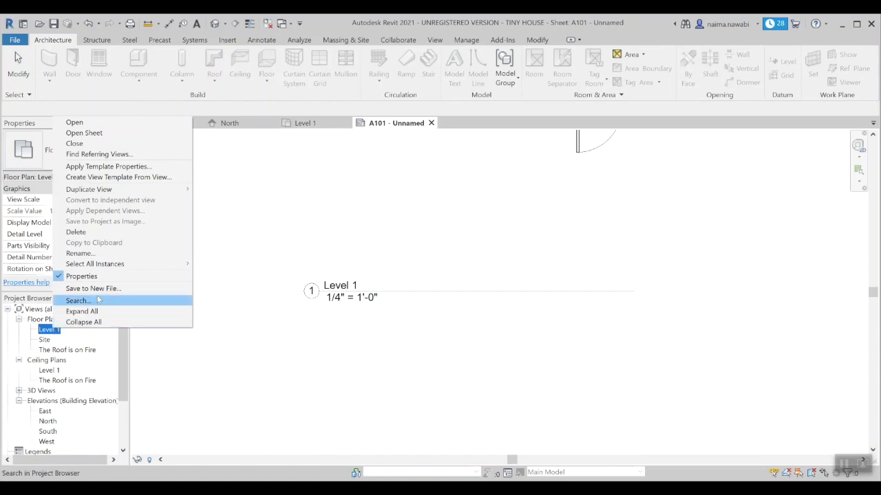
left_click(80, 253)
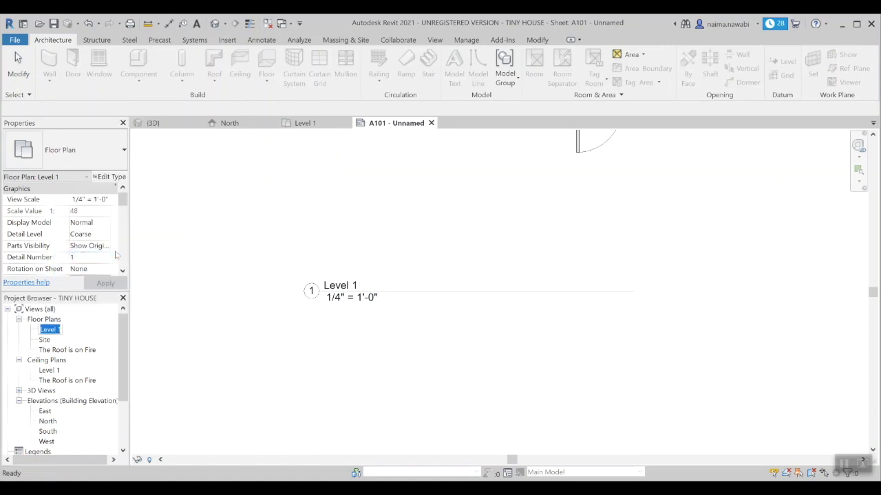
type("Tiny House")
key("Return")
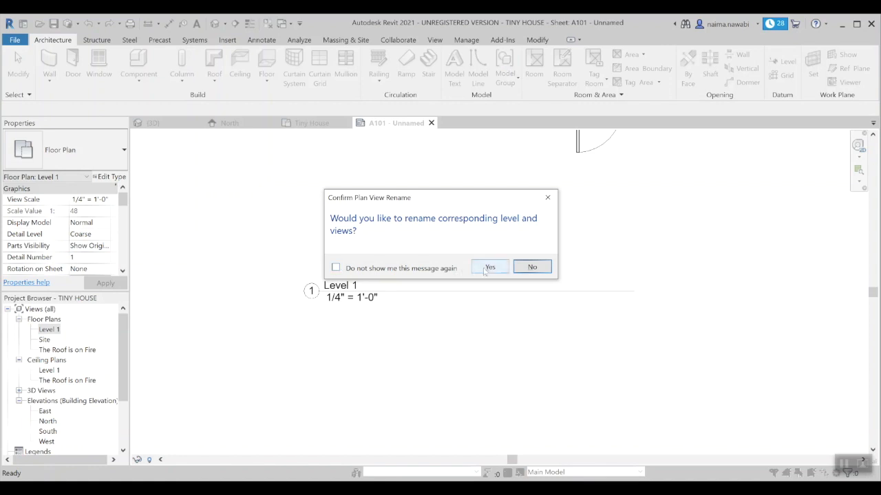
left_click(336, 268)
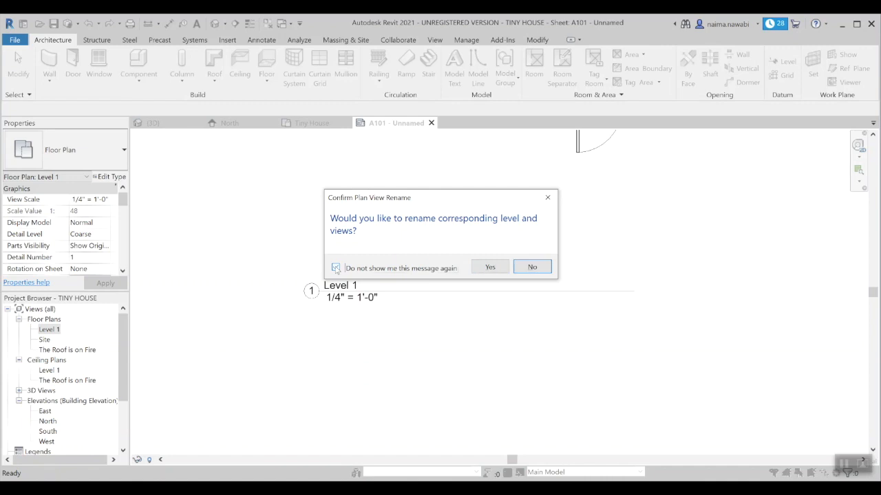
left_click(485, 268)
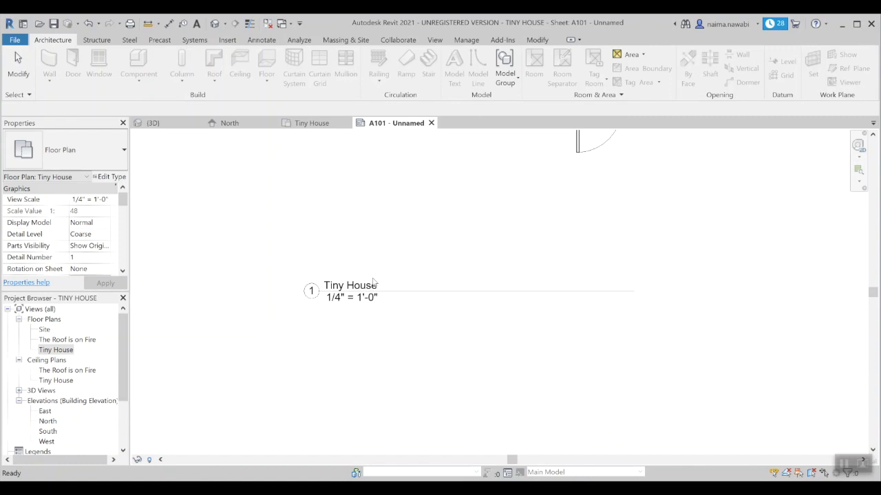
Step: Select the floor-plan viewport on sheet A101 and drag it down and left
scroll(373, 282, "down", 5)
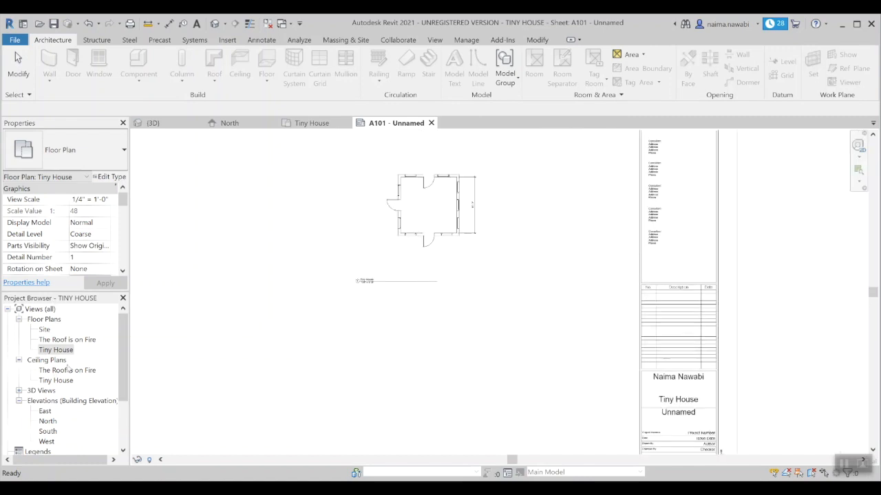
scroll(406, 254, "up", 3)
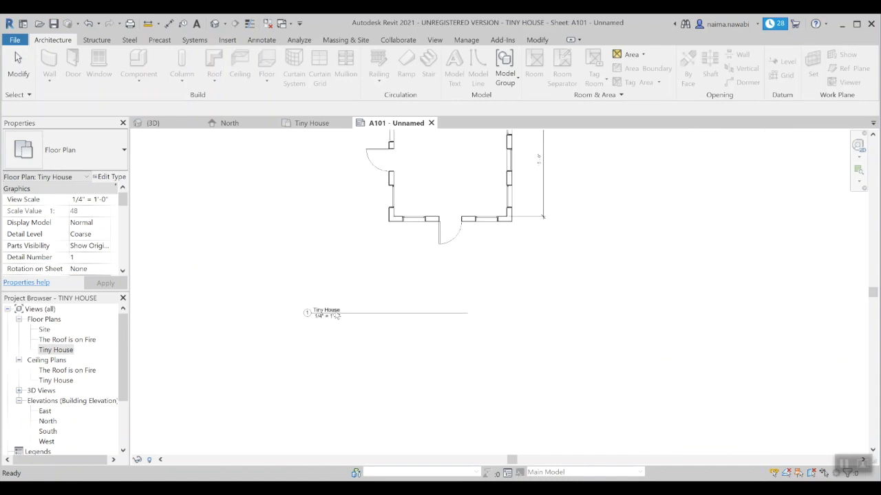
scroll(405, 354, "down", 4)
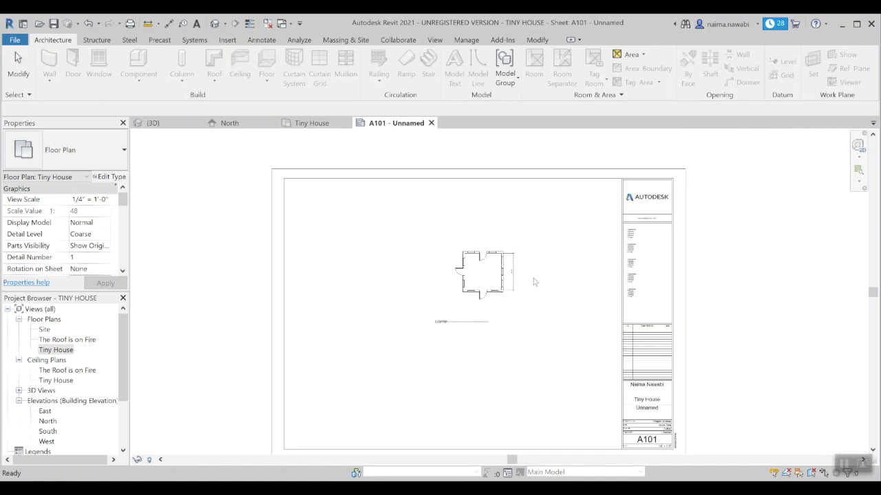
scroll(533, 282, "down", 1)
scroll(508, 300, "up", 1)
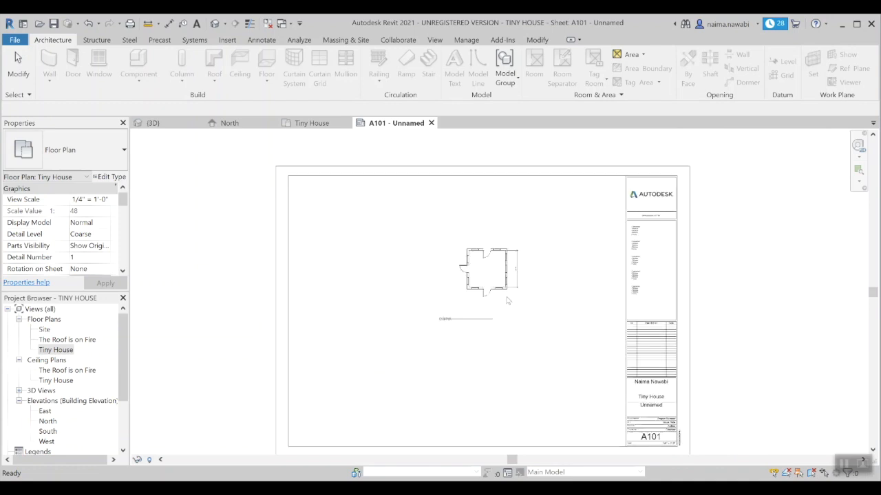
scroll(508, 300, "up", 2)
scroll(507, 300, "down", 2)
left_click(505, 255)
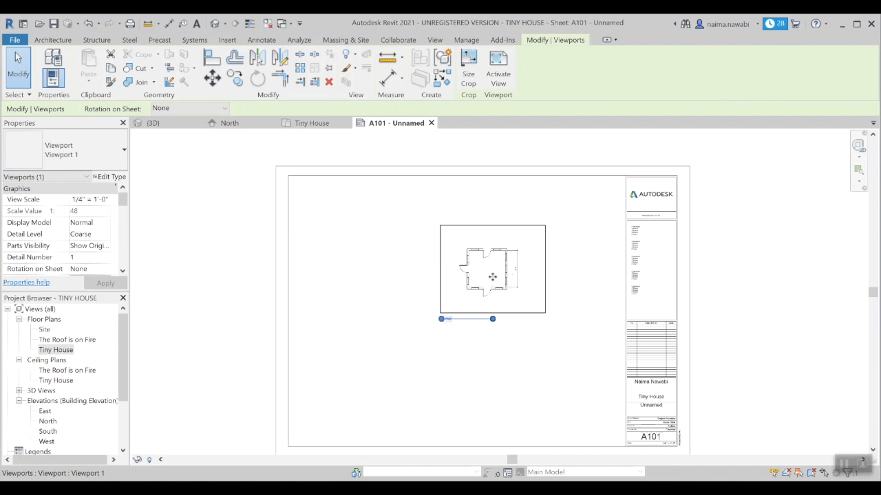
scroll(493, 276, "up", 3)
scroll(495, 262, "down", 2)
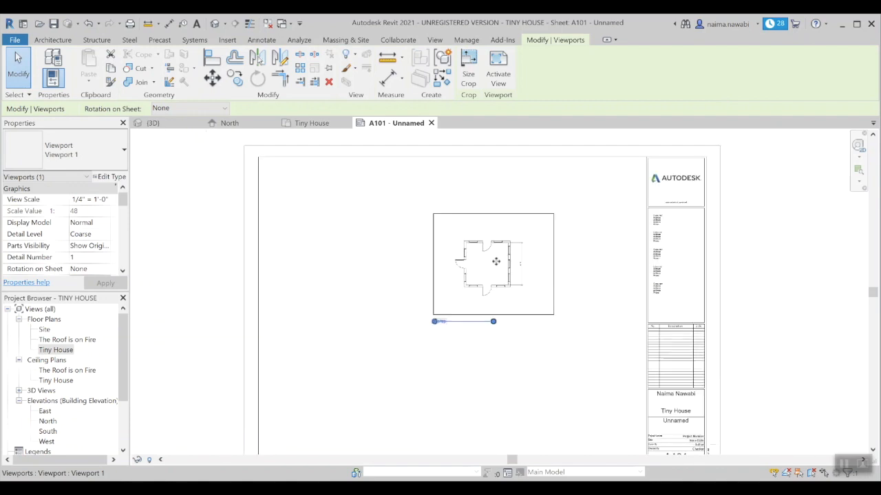
left_click(513, 353)
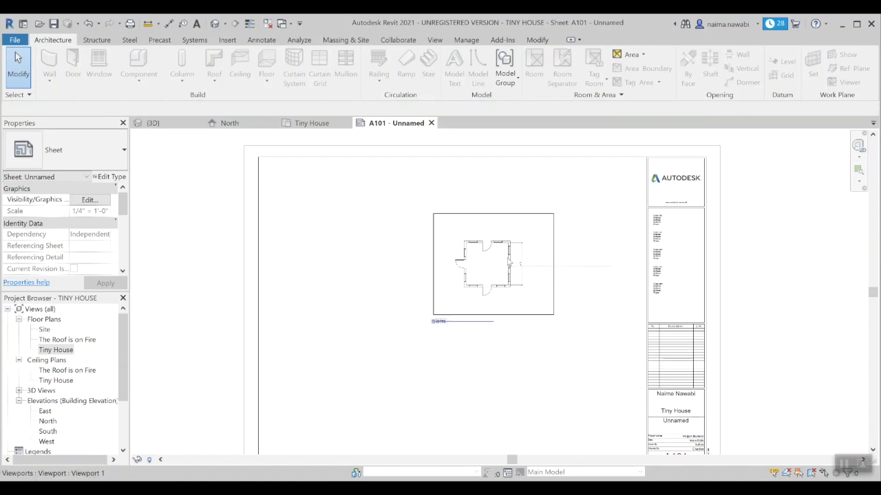
left_click(509, 260)
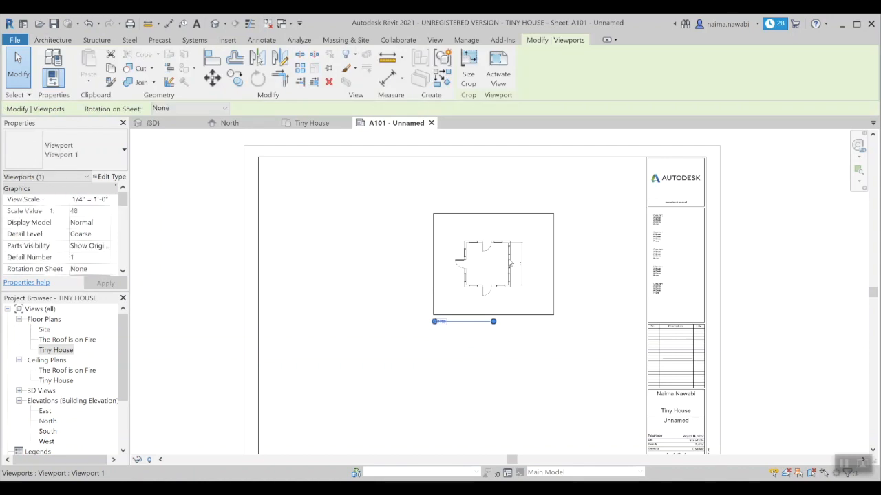
mouse_move(509, 260)
left_mouse_down()
mouse_move(436, 251)
mouse_move(473, 293)
mouse_move(509, 307)
mouse_move(566, 356)
mouse_move(570, 371)
left_mouse_up()
scroll(509, 307, "down", 3)
middle_click_drag(546, 264, 448, 196)
scroll(447, 198, "up", 3)
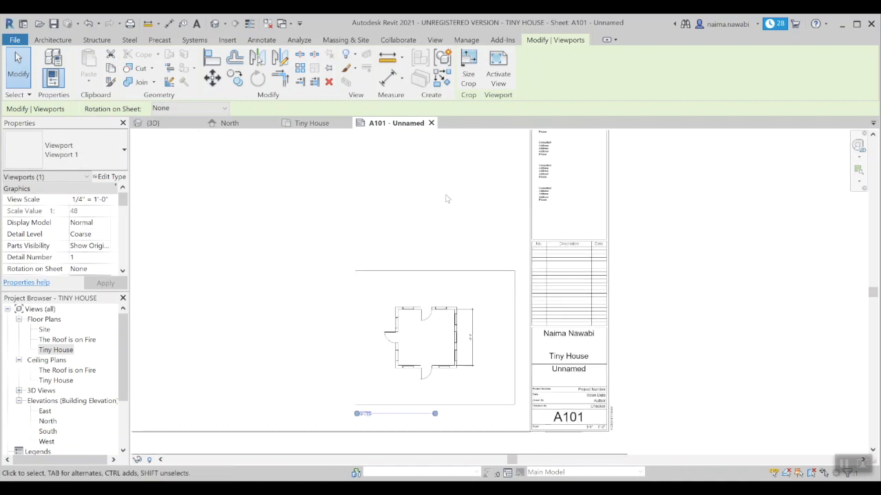
key("Escape")
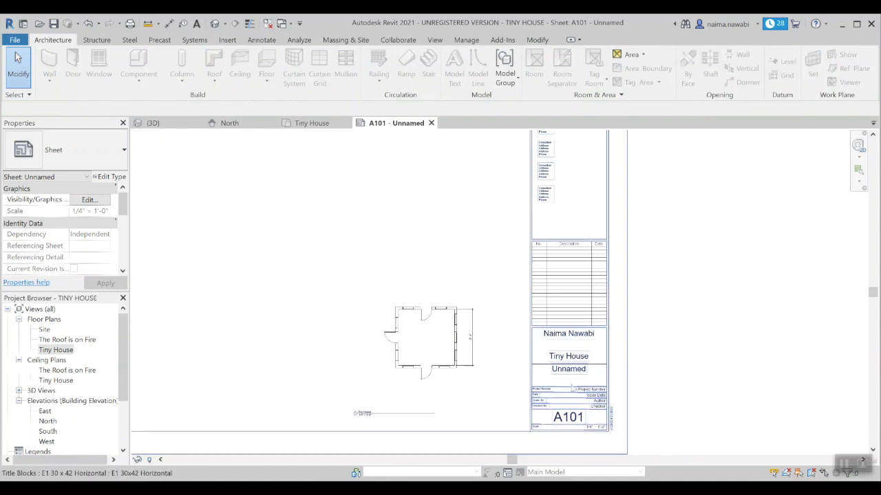
Step: Nudge the viewport up and left, then drag its view title up toward the plan
scroll(573, 386, "down", 3)
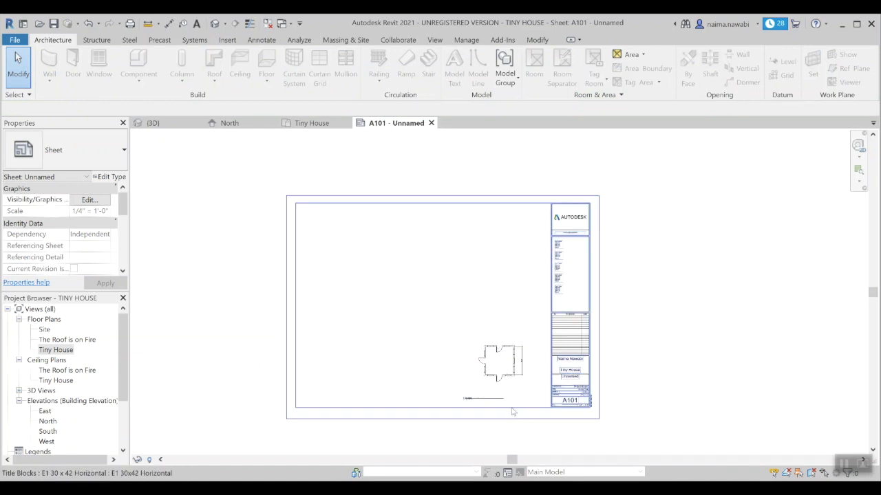
scroll(512, 411, "up", 3)
left_click(515, 335)
mouse_move(515, 336)
left_mouse_down()
mouse_move(414, 304)
mouse_move(521, 335)
left_mouse_up()
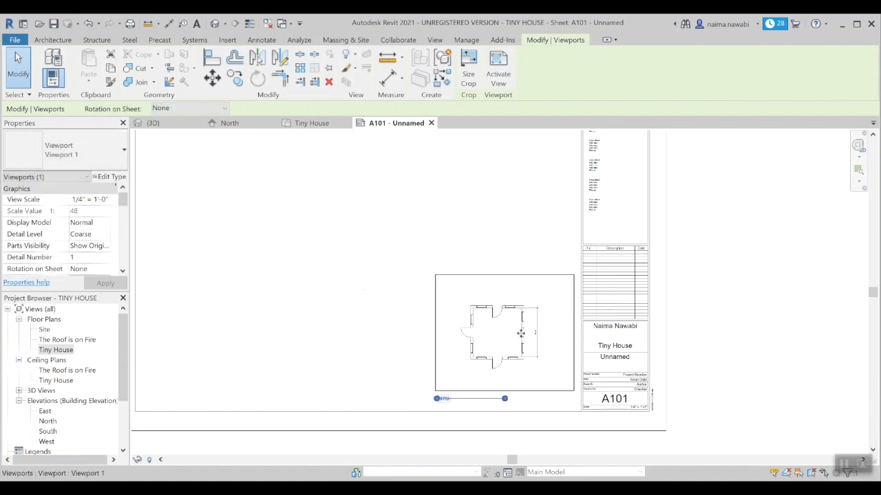
left_click(333, 361)
scroll(473, 412, "up", 2)
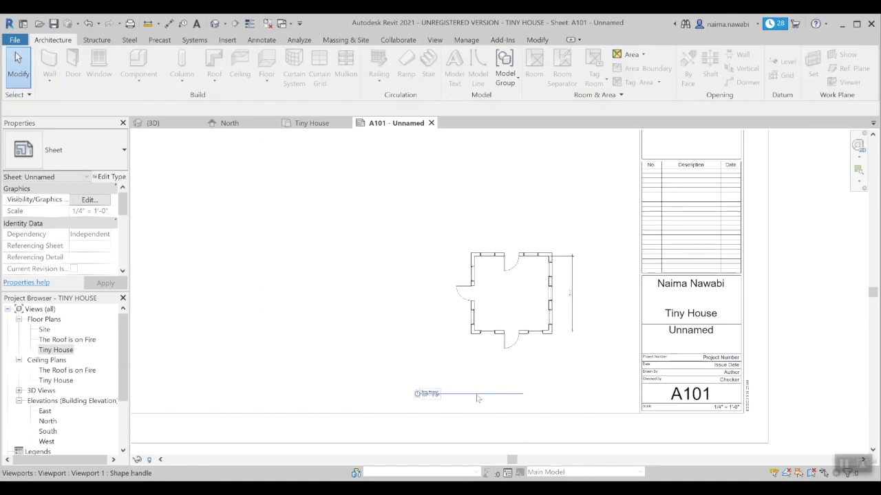
left_click(483, 398)
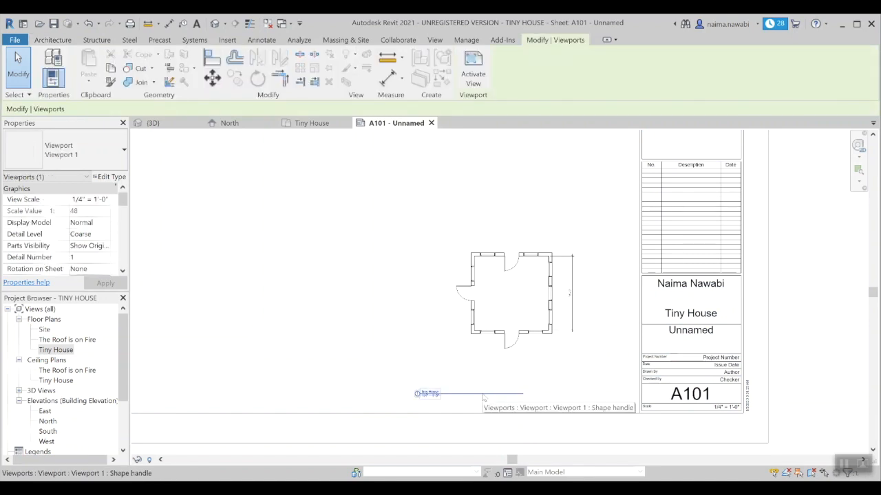
left_click_drag(493, 397, 529, 367)
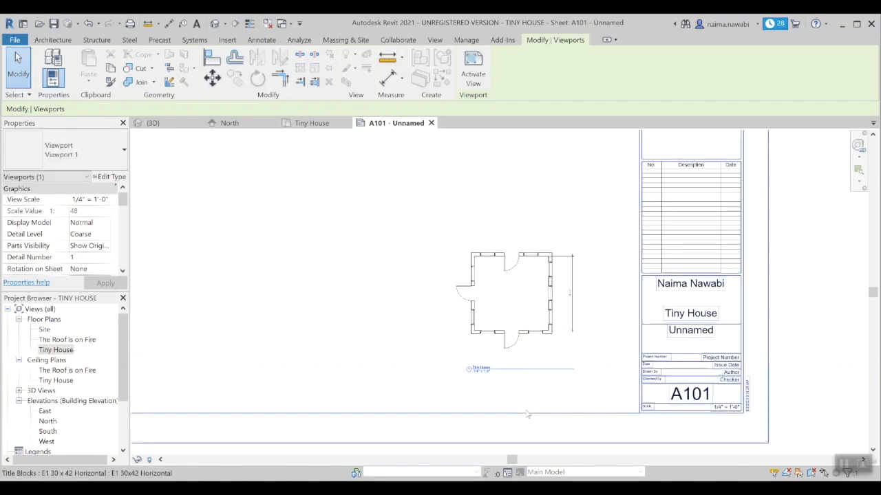
Step: Shift the floor plan right on the sheet and shorten its view title line
left_click(521, 402)
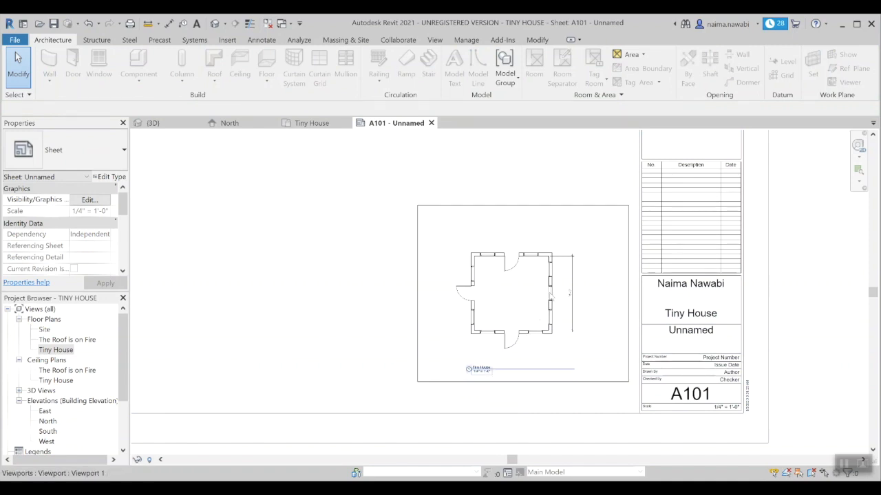
left_click(504, 297)
left_click_drag(505, 297, 554, 298)
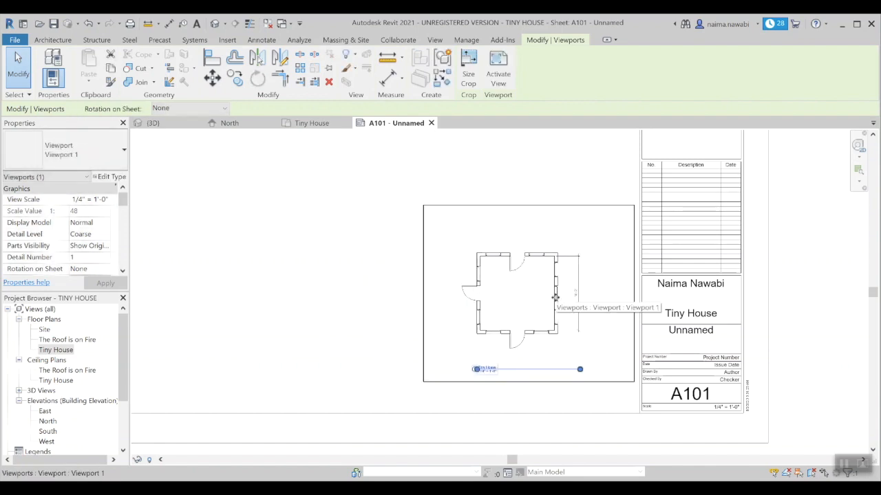
left_click_drag(581, 372, 547, 380)
left_click(540, 400)
Step: Move the floor plan viewport to a new position on sheet A101
left_click(555, 342)
left_click_drag(555, 343, 552, 385)
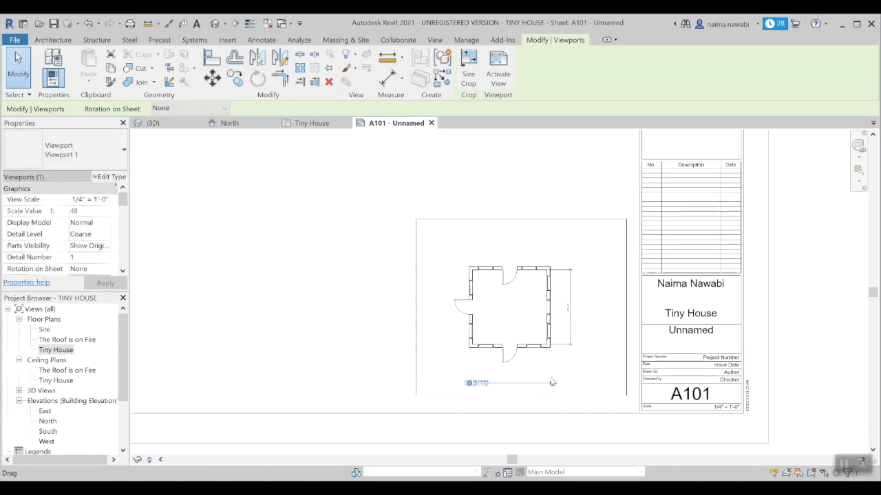
left_click(300, 340)
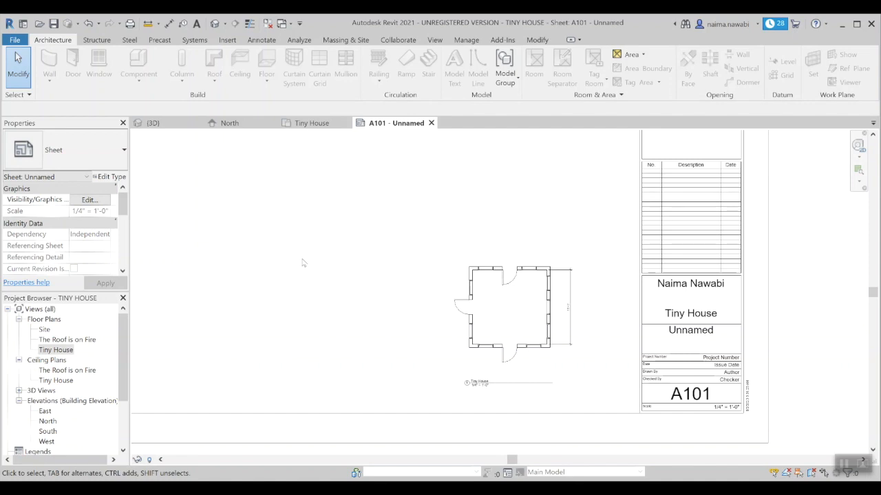
Step: Reposition the view title beneath the floor plan, then reselect the viewport
left_click(503, 386)
mouse_move(502, 385)
left_mouse_down()
mouse_move(503, 402)
mouse_move(508, 378)
mouse_move(458, 369)
mouse_move(509, 379)
left_mouse_up()
scroll(505, 382, "up", 2)
scroll(506, 381, "up", 1)
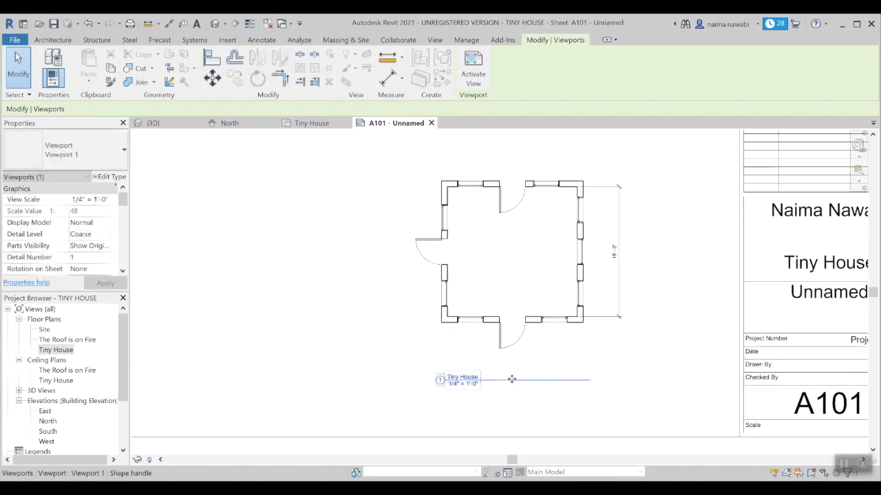
left_click(268, 295)
scroll(269, 293, "down", 1)
scroll(269, 293, "down", 1)
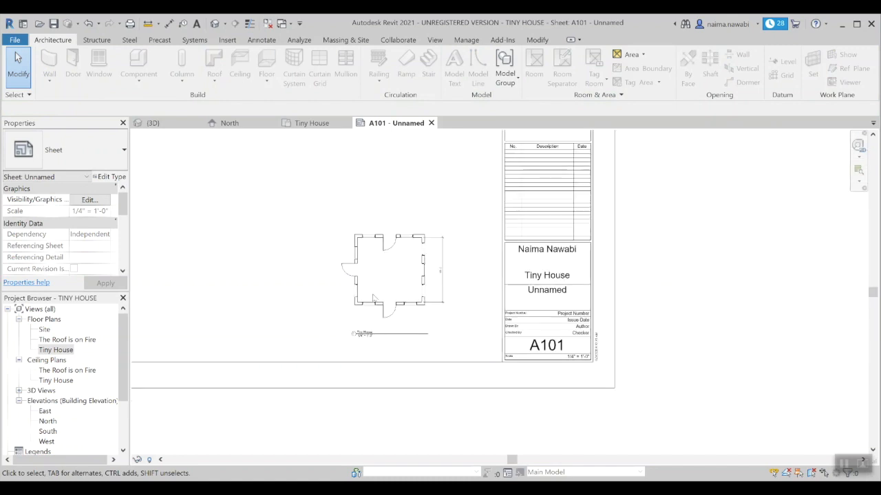
scroll(699, 333, "down", 1)
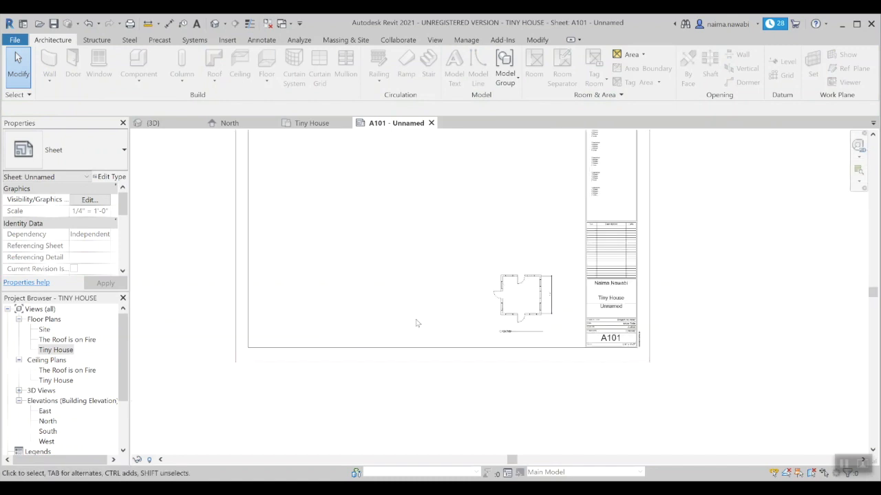
scroll(502, 313, "up", 3)
left_click(489, 270)
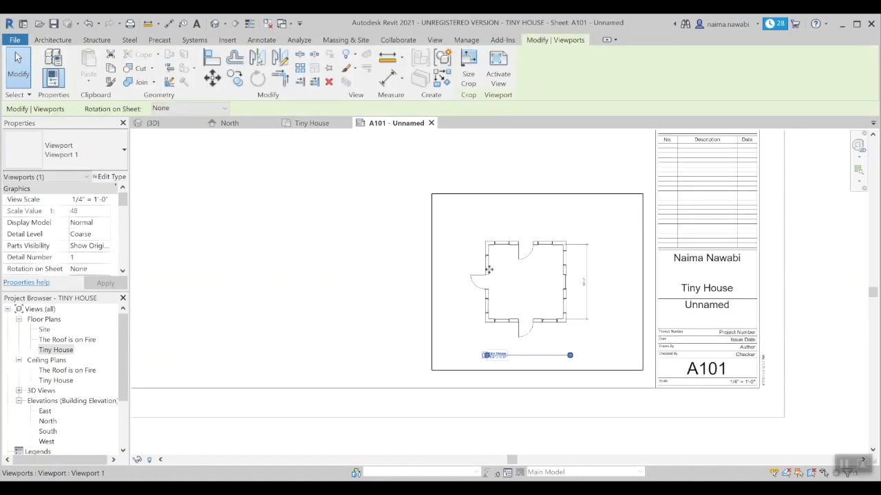
Step: Set the viewport's View Scale to 1/2" = 1'-0"
left_click(107, 200)
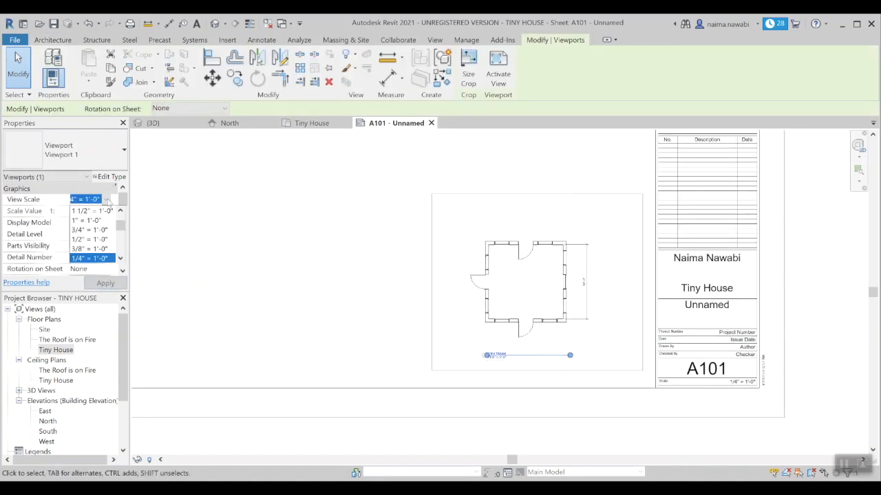
left_click(103, 240)
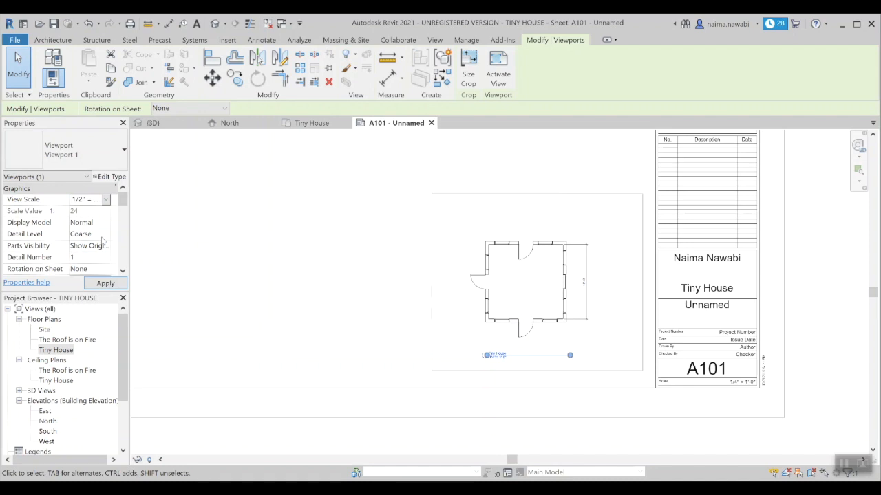
left_click(297, 266)
Step: Move the enlarged floor plan left, away from the title block
scroll(299, 278, "down", 2)
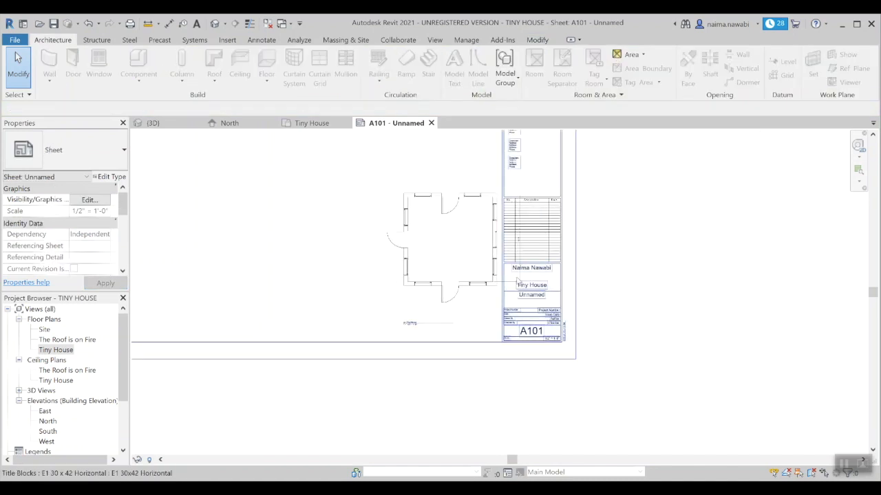
left_click(412, 288)
left_click_drag(384, 275, 350, 273)
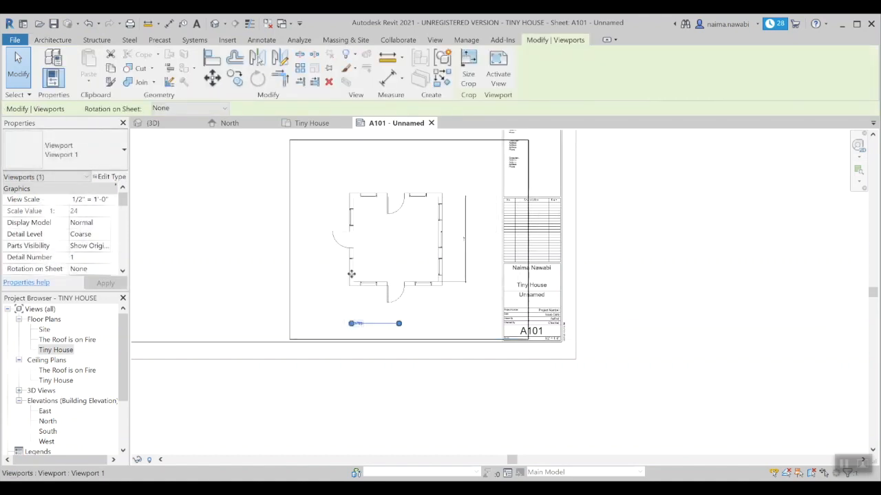
left_click(250, 295)
scroll(348, 337, "up", 3)
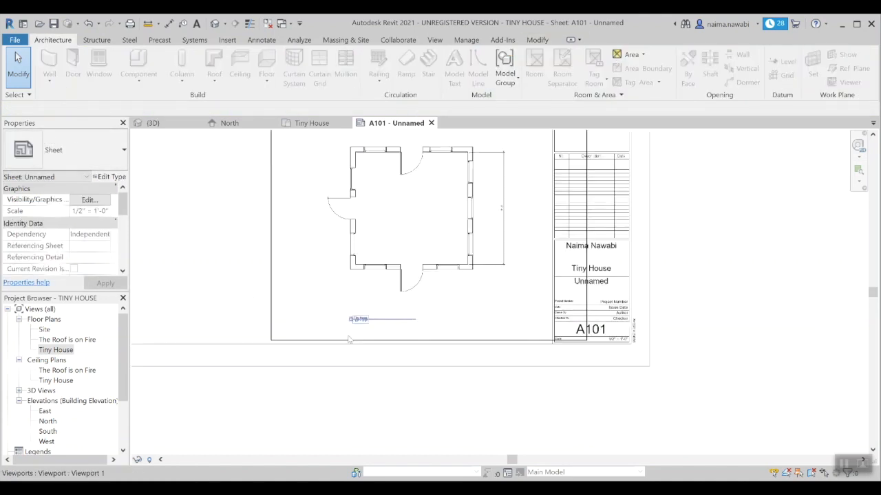
left_click(377, 263)
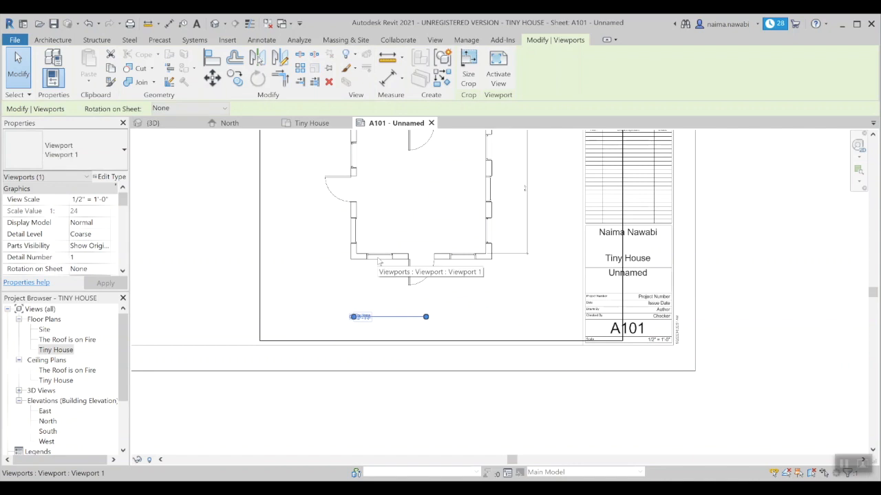
Step: Lengthen the floor plan's view title line to the right
left_click(227, 257)
scroll(200, 270, "down", 2)
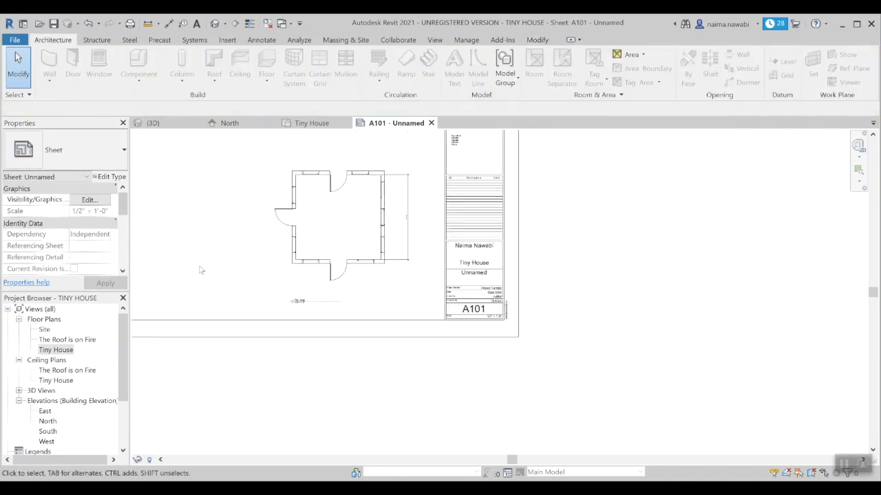
middle_click_drag(223, 260, 248, 296)
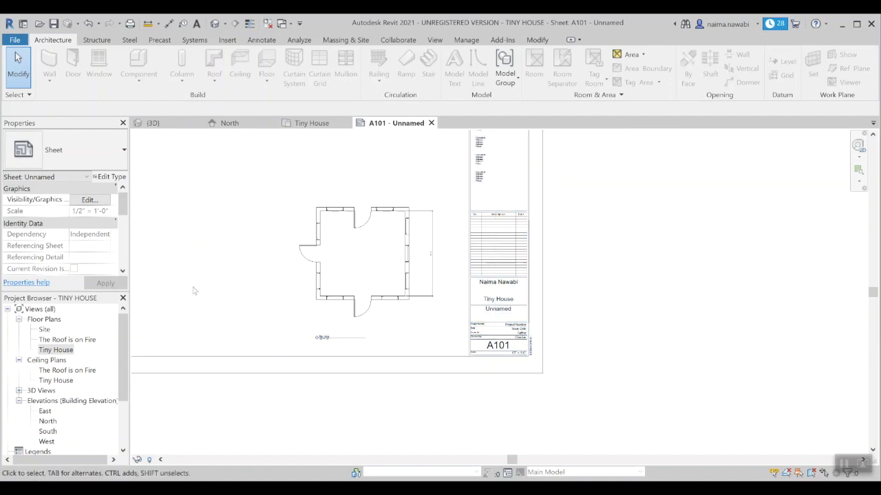
scroll(210, 298, "up", 2)
left_click(354, 303)
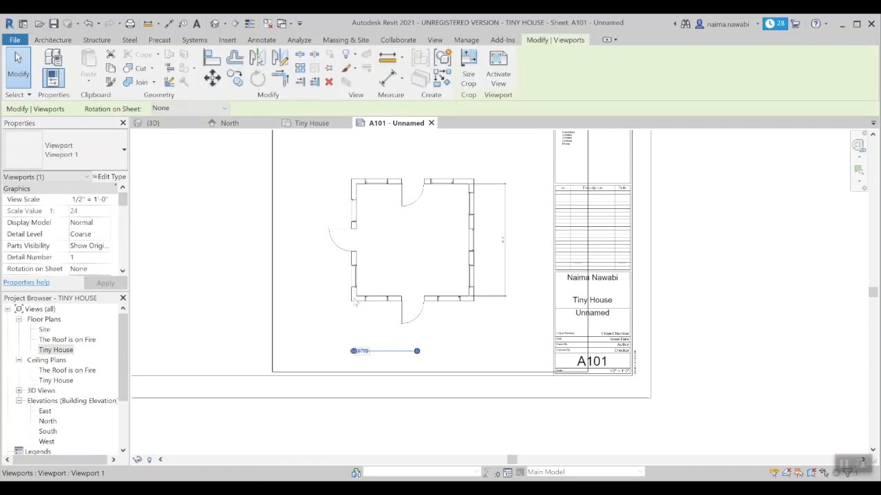
left_click_drag(416, 351, 474, 352)
left_click(242, 314)
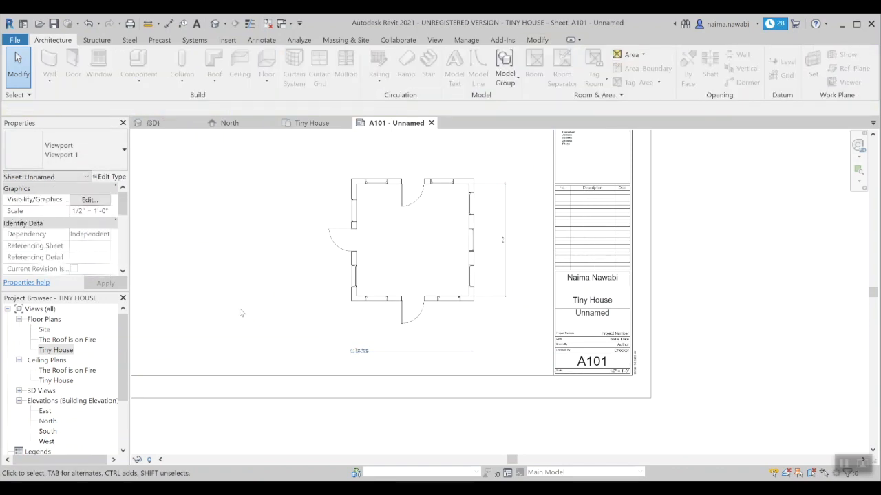
Step: Move the view title up toward the plan and zoom out to see the whole sheet
left_click(384, 353)
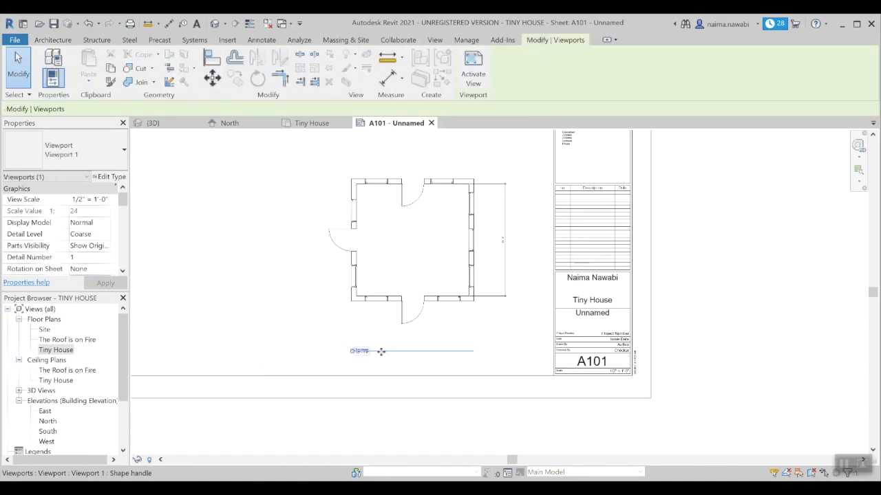
left_click(381, 336)
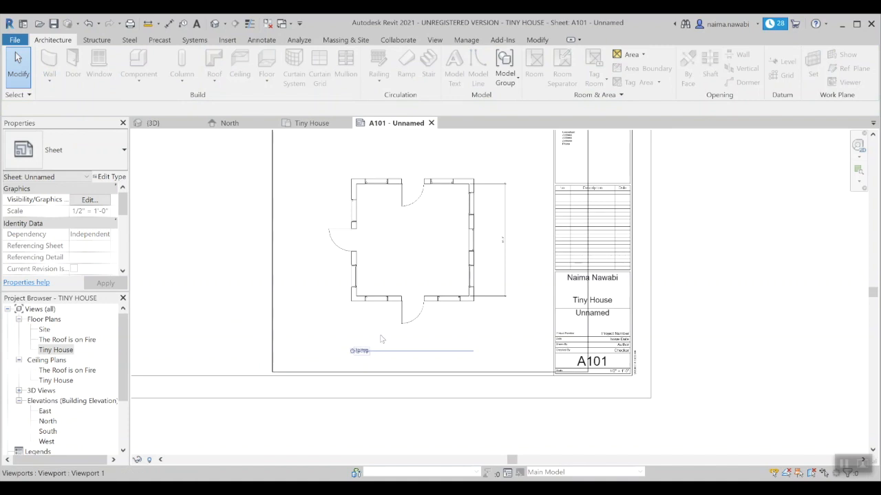
left_click_drag(385, 353, 382, 337)
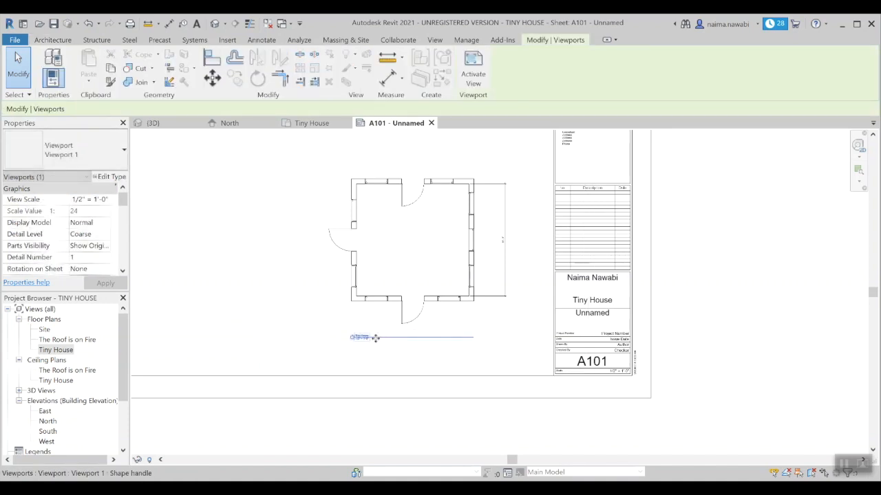
left_click(232, 331)
scroll(232, 331, "down", 3)
scroll(544, 263, "down", 1)
middle_click_drag(544, 261, 566, 294)
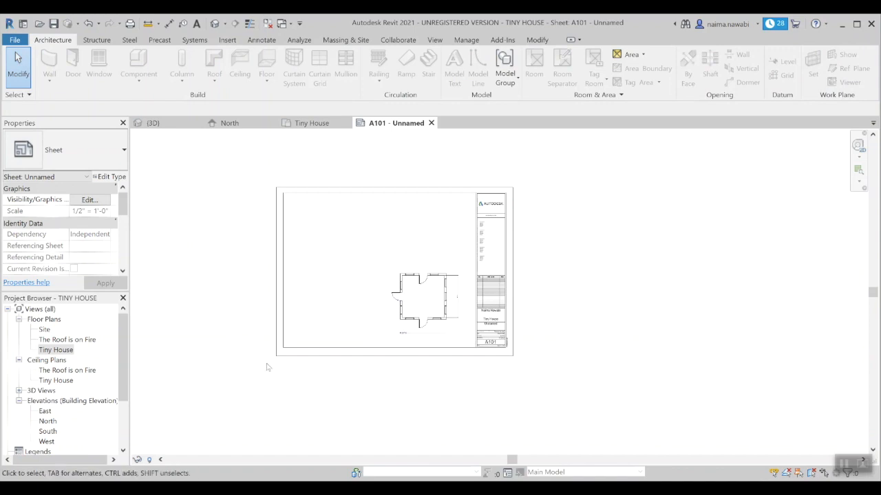
Step: Open the Tiny House floor plan, then reopen sheet A101 from Sheets (all)
double_click(54, 350)
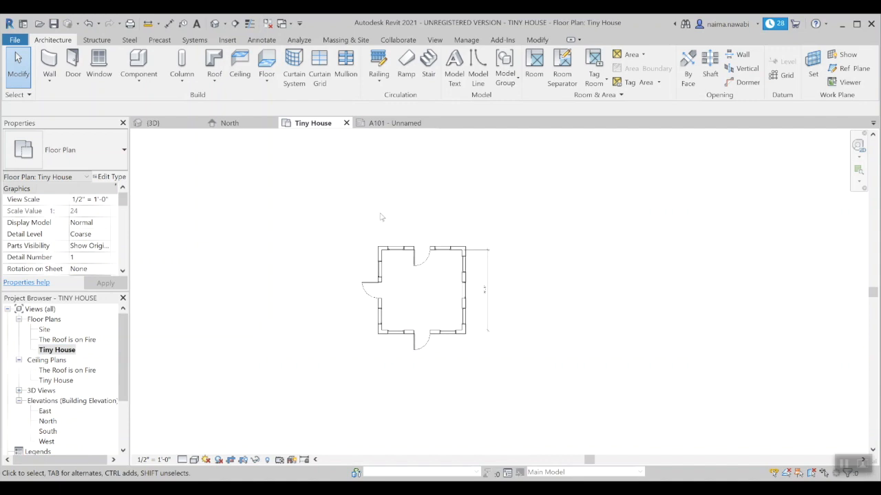
left_click_drag(120, 323, 118, 367)
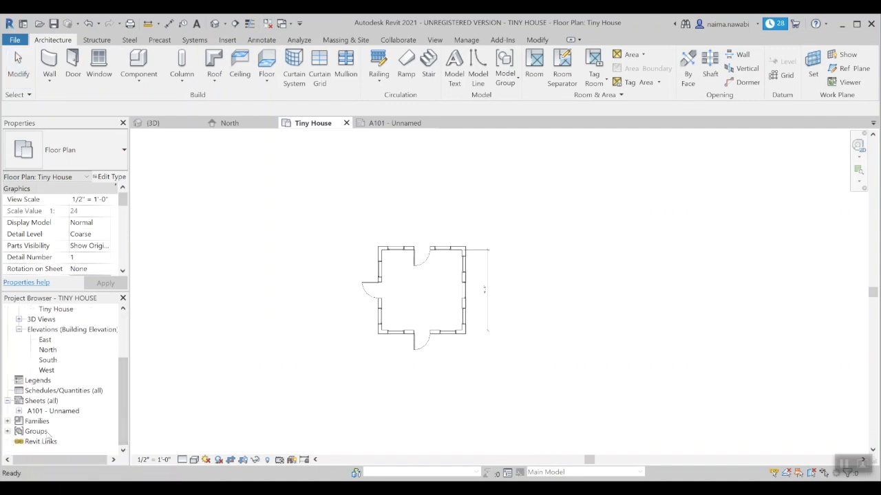
left_click(43, 402)
right_click(43, 402)
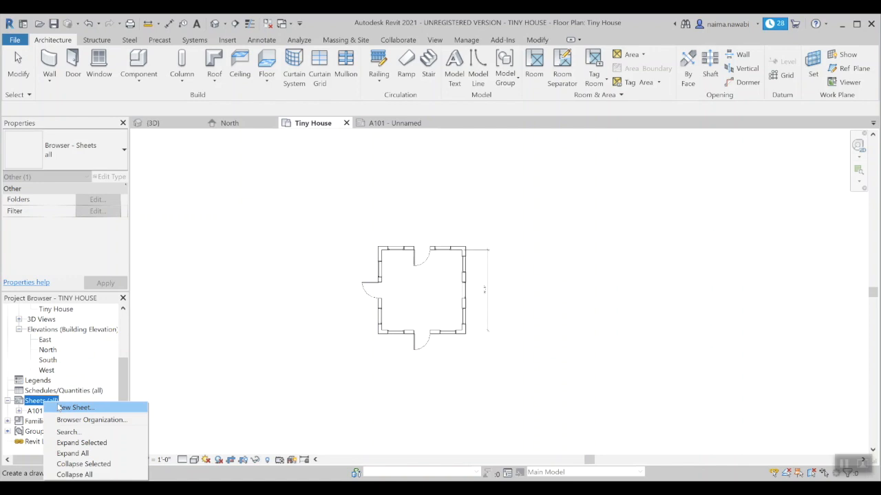
left_click(32, 402)
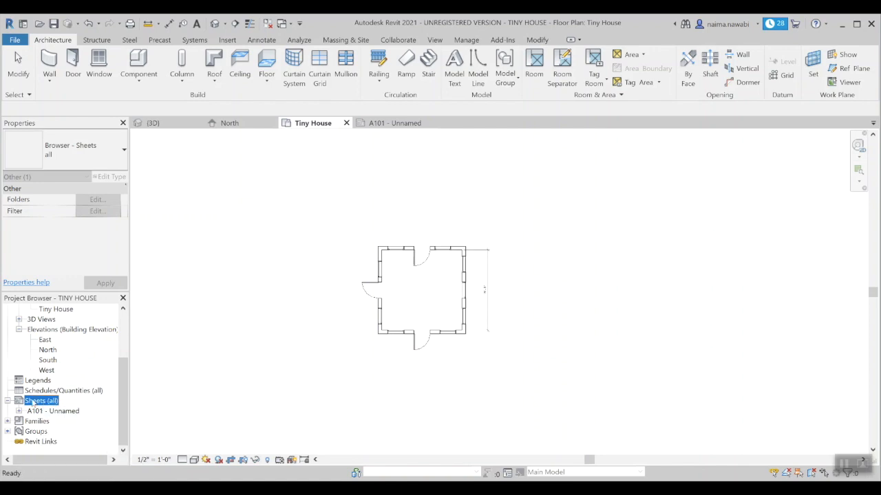
double_click(48, 412)
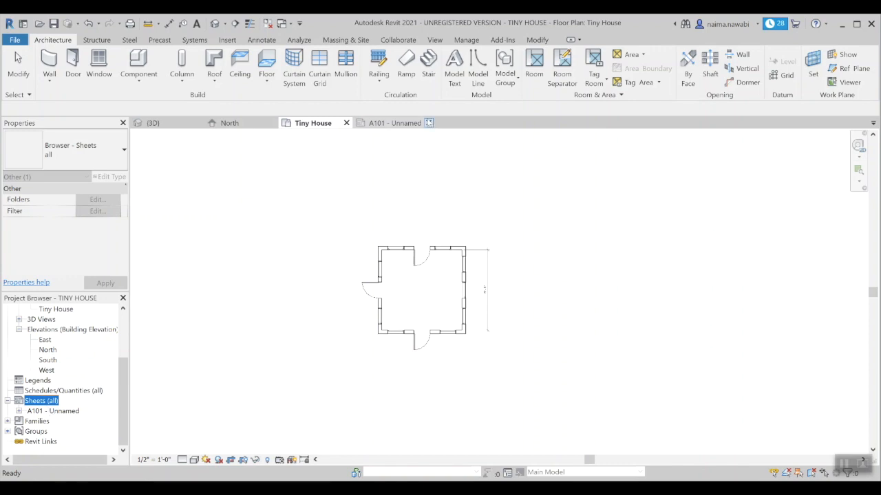
scroll(474, 313, "up", 5)
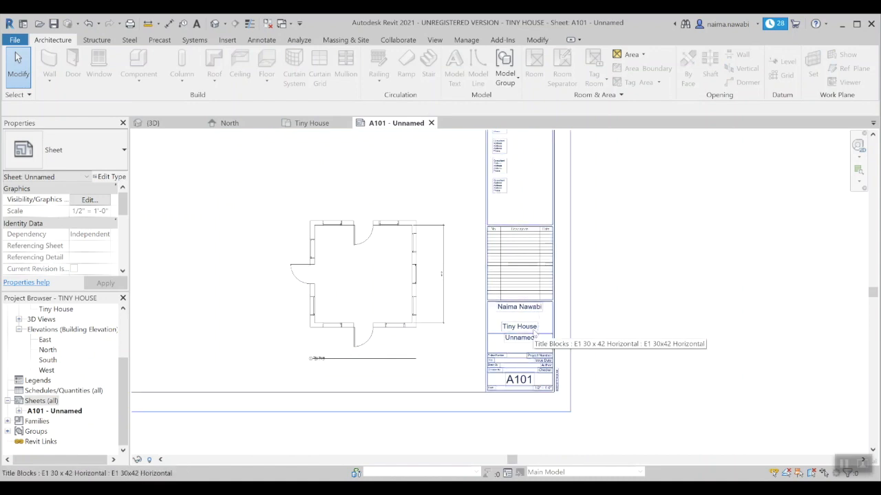
left_click(526, 330)
left_click(525, 328)
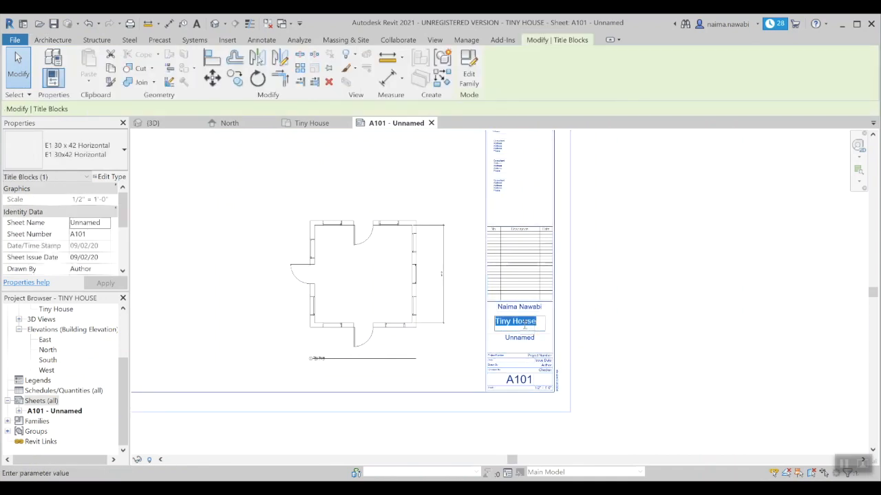
left_click(609, 322)
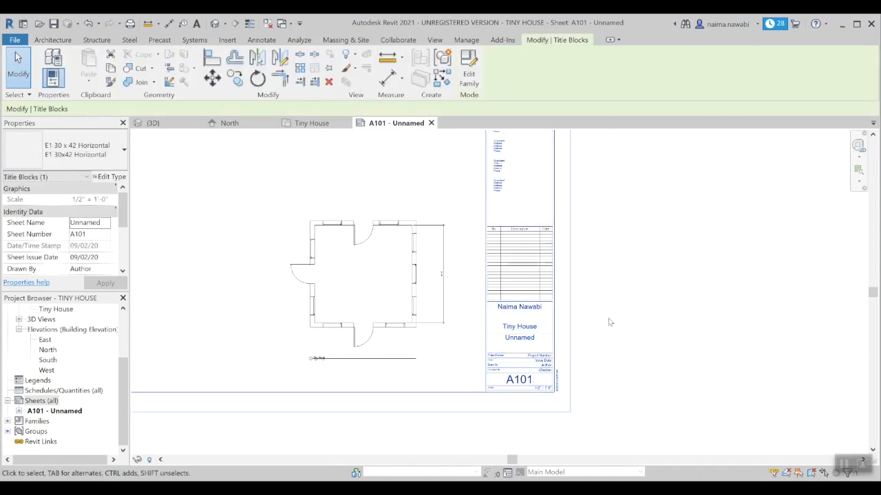
left_click(544, 309)
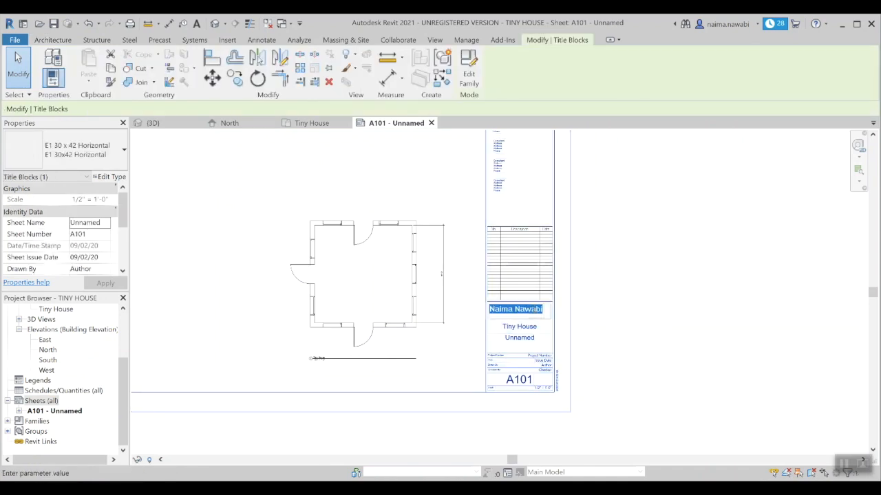
left_click(608, 313)
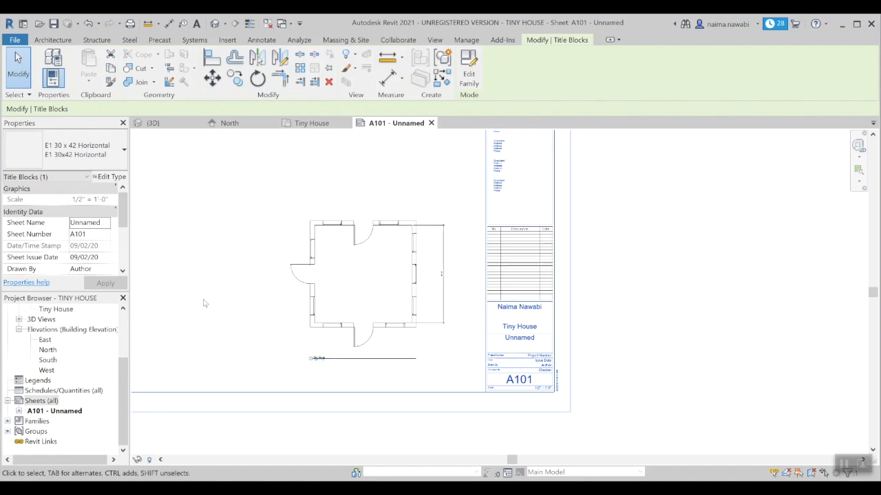
scroll(227, 299, "down", 2)
middle_click_drag(331, 249, 419, 314)
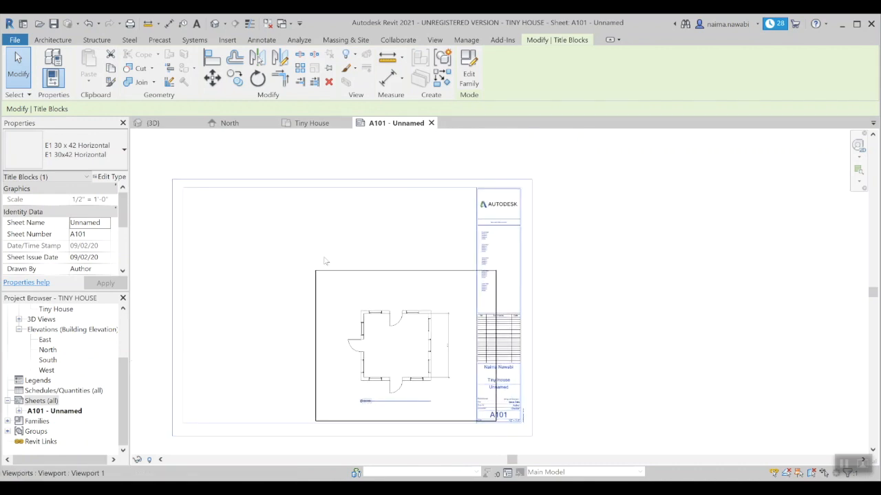
left_click_drag(124, 352, 123, 308)
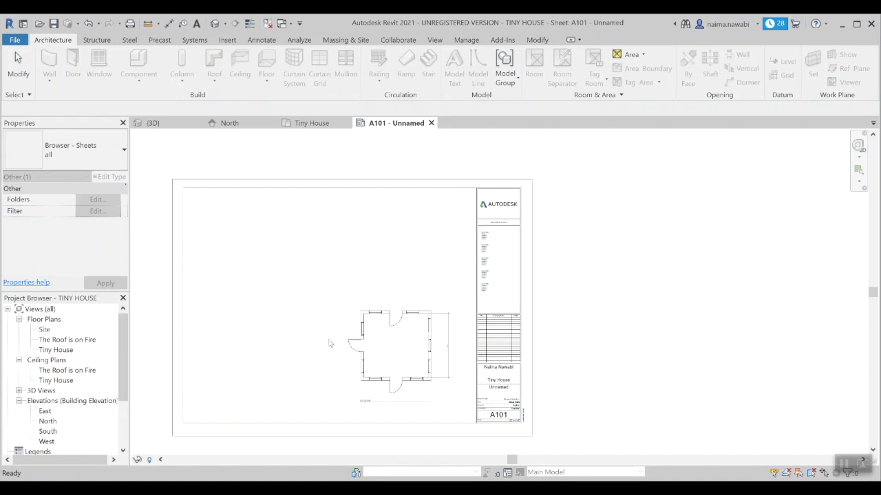
Step: Confirm Tiny House is already placed on sheet A101, then open the Tiny House floor plan view
left_click(65, 352)
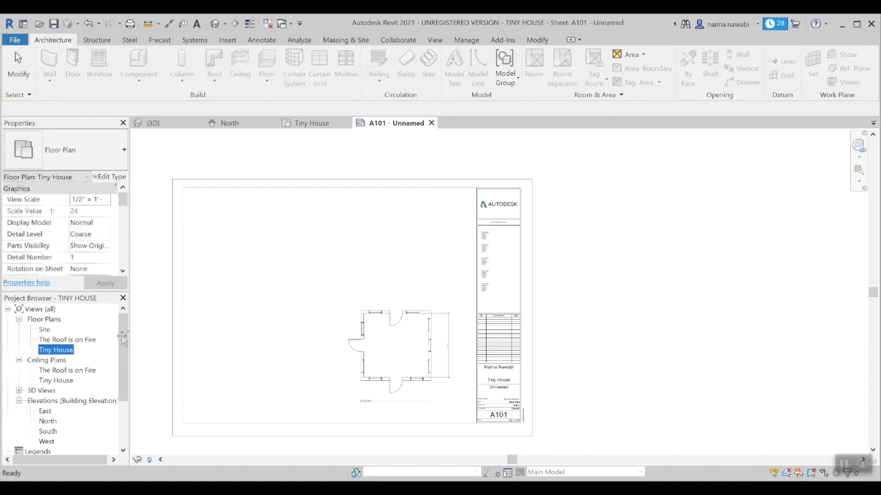
left_click(324, 276)
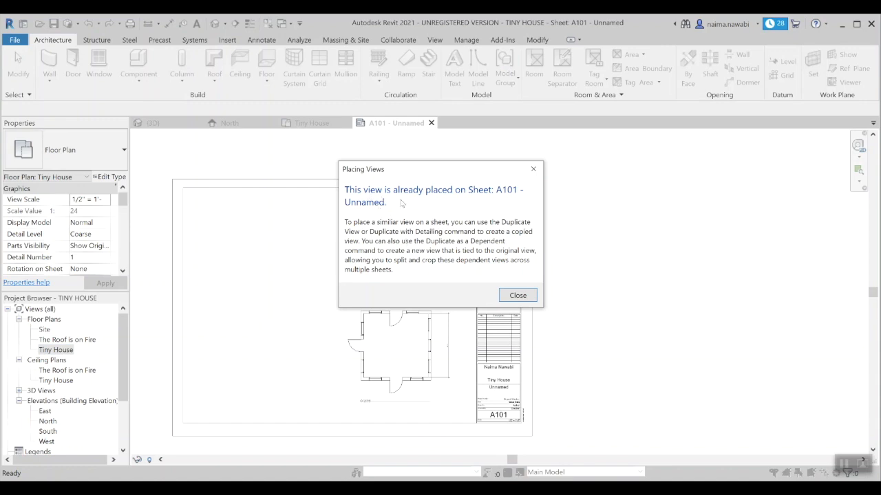
left_click(533, 169)
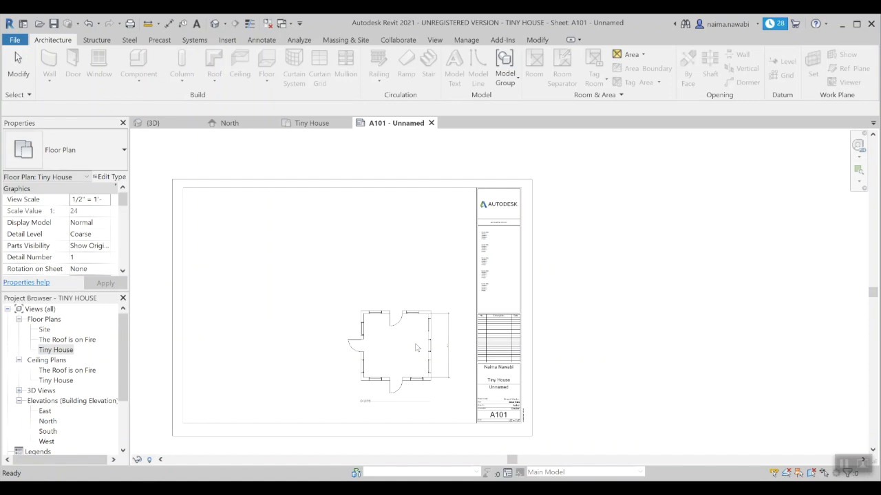
double_click(69, 350)
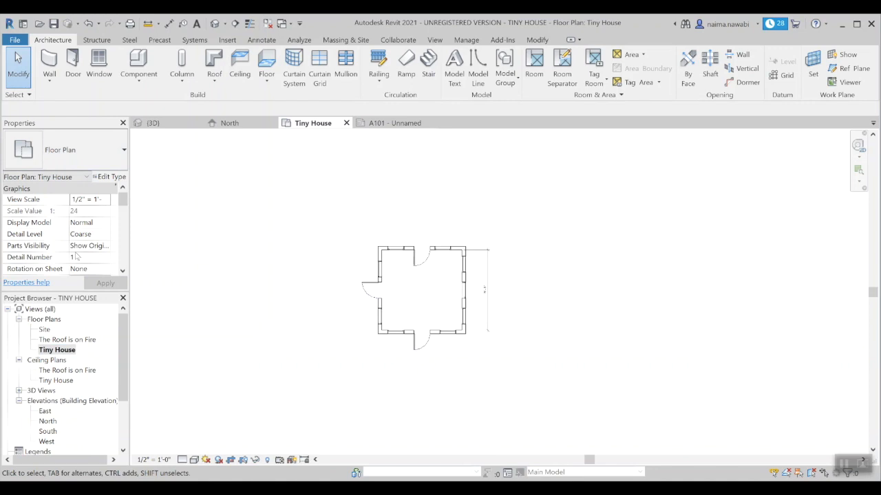
Step: Toggle Crop Region Visible on and off so the crop boundary stays hidden, then return to sheet A101
left_click_drag(123, 199, 123, 234)
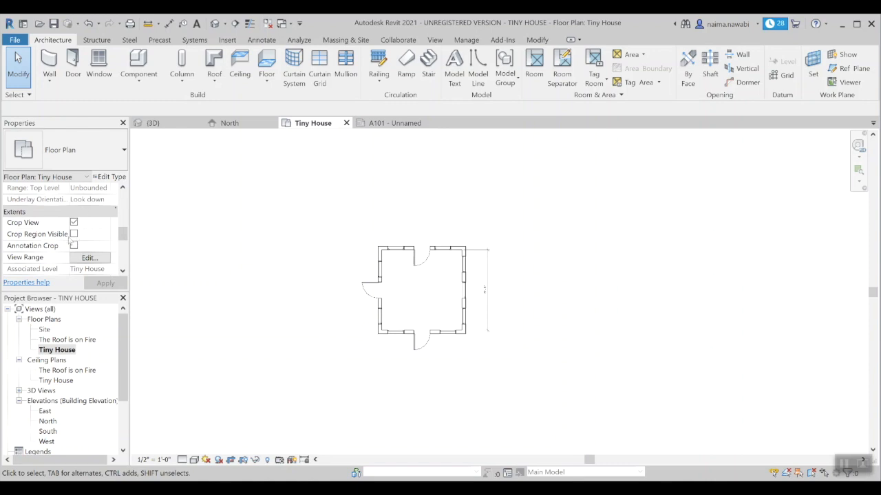
left_click(74, 234)
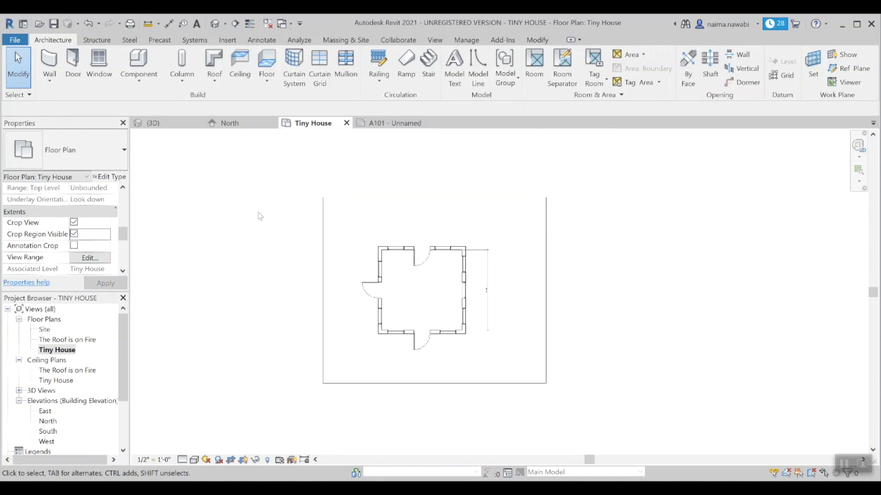
left_click(74, 235)
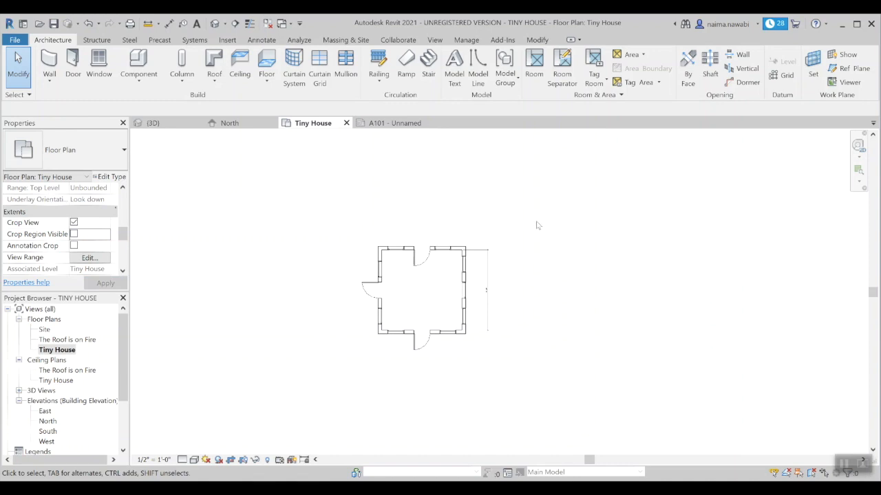
left_click(391, 123)
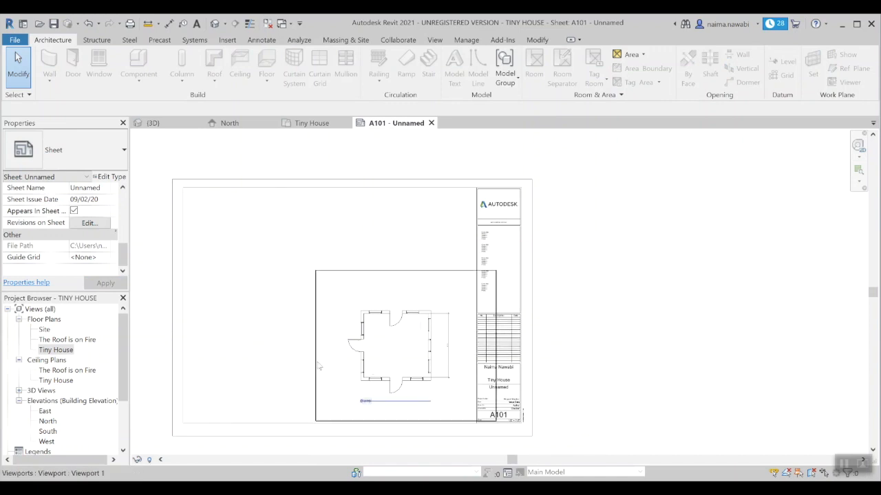
middle_click_drag(310, 306, 293, 218)
scroll(354, 303, "up", 5)
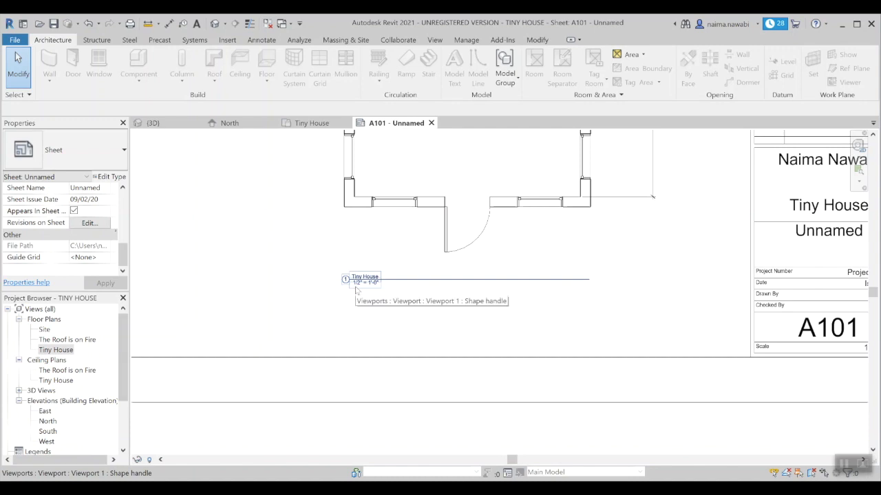
scroll(356, 290, "down", 5)
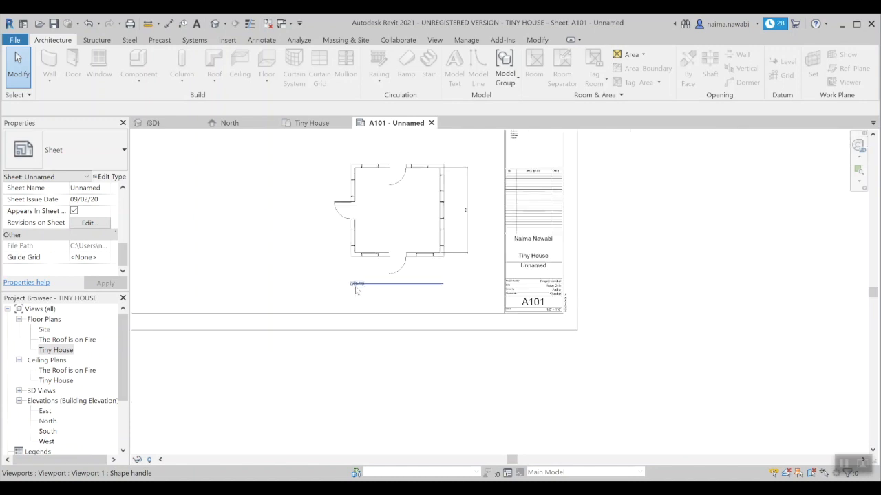
middle_click_drag(289, 193, 308, 235)
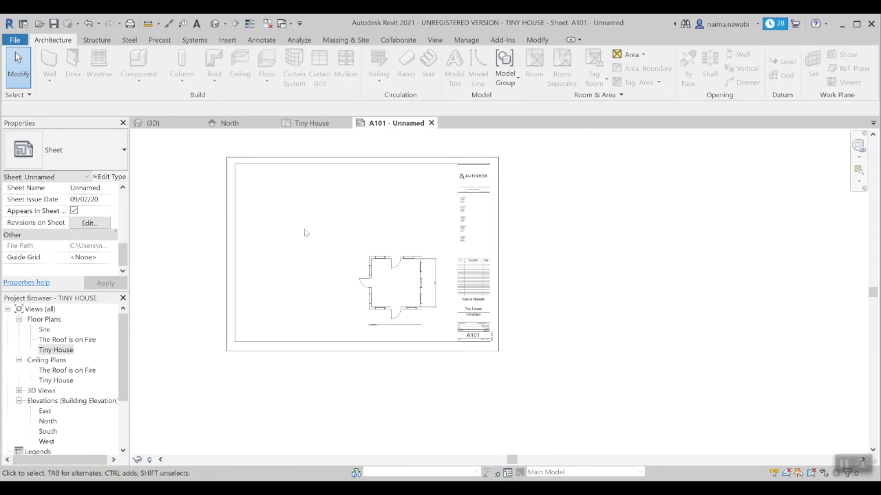
scroll(306, 233, "up", 2)
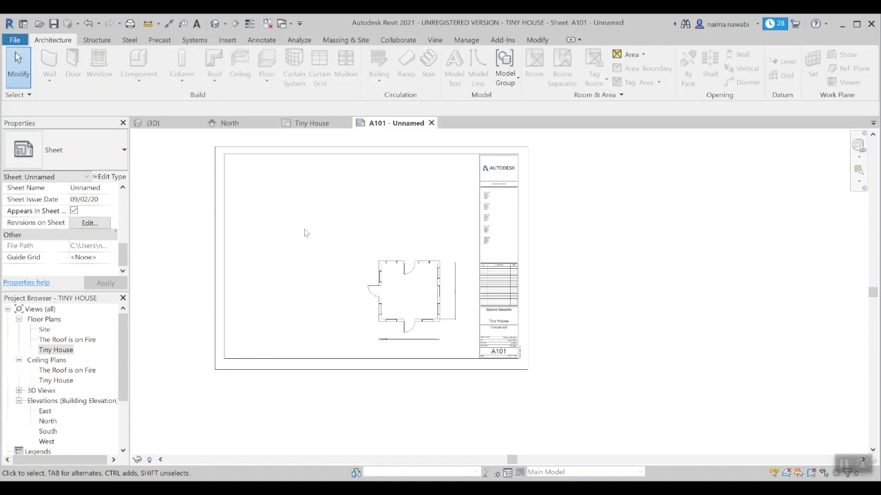
middle_click_drag(303, 222, 352, 249)
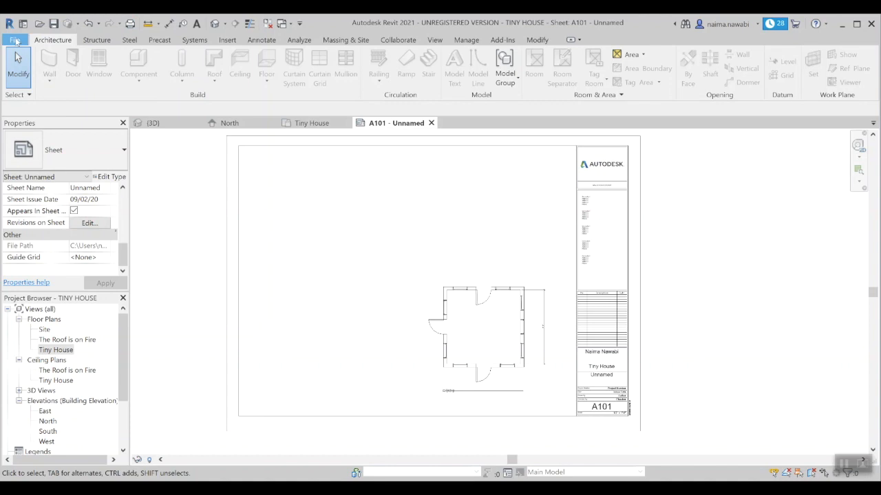
Step: Start printing the sheet with CutePDF Writer as the printer and open its Print Setup
left_click(16, 41)
mouse_move(48, 269)
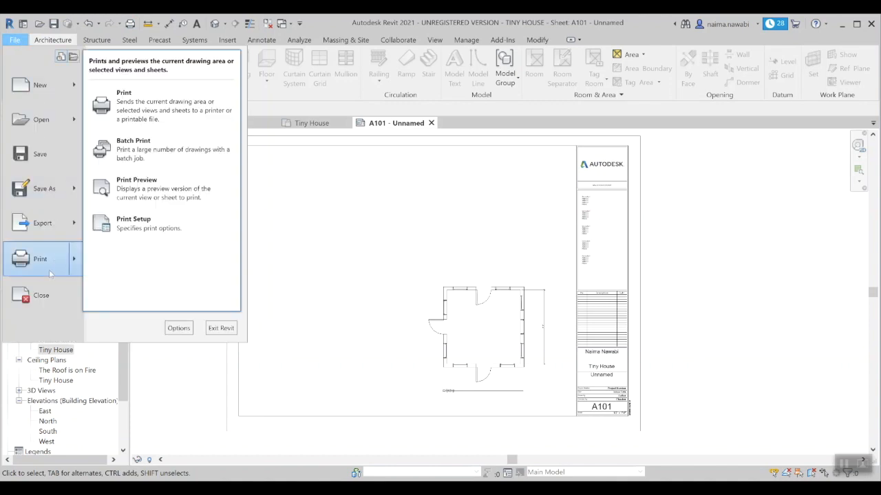
left_click(376, 238)
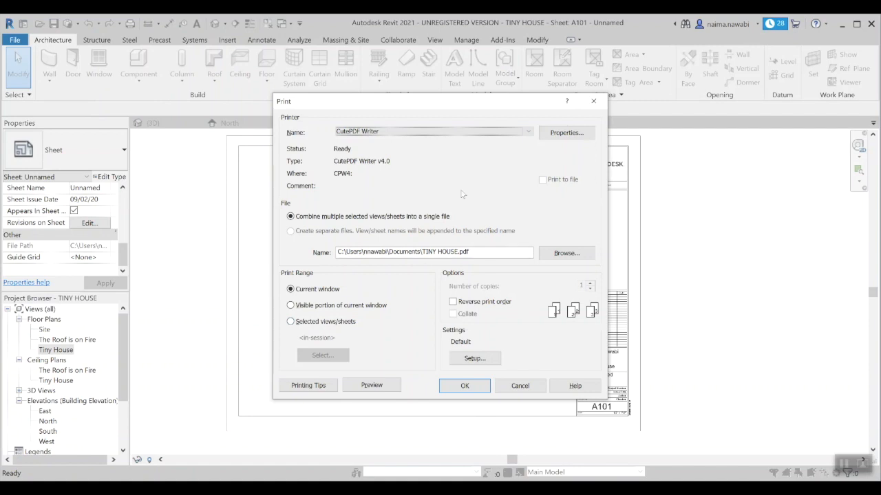
left_click(441, 133)
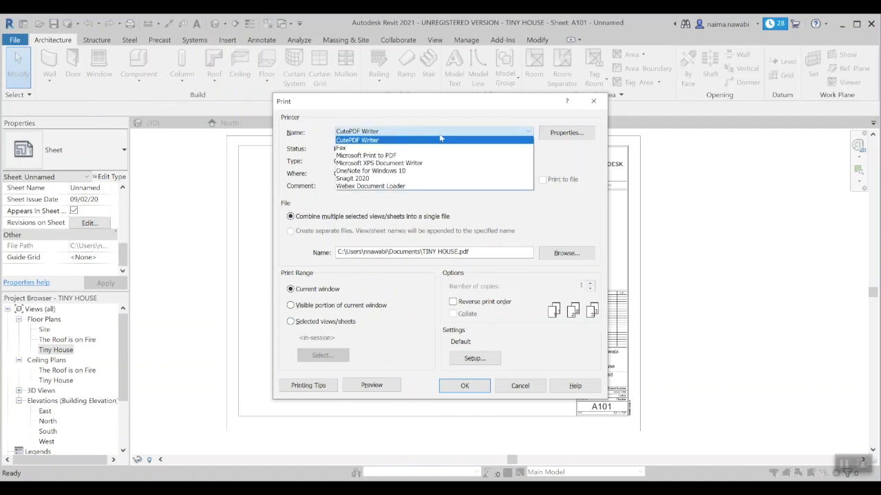
left_click(430, 141)
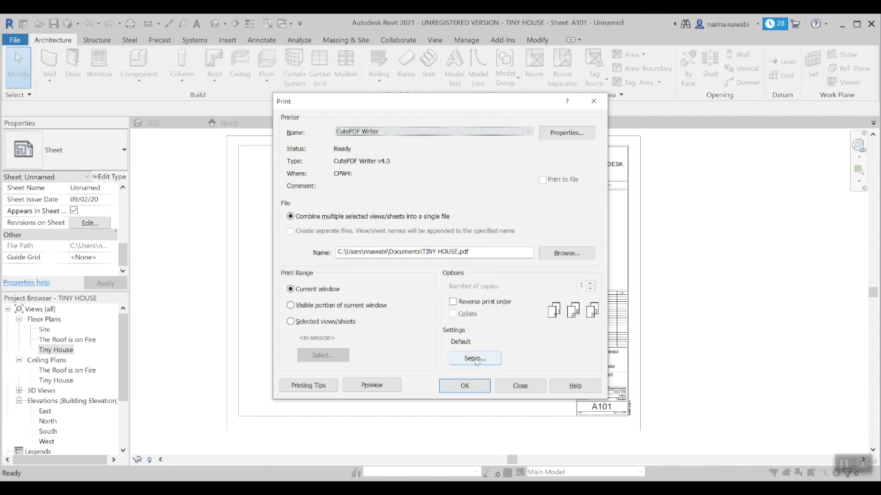
left_click(475, 359)
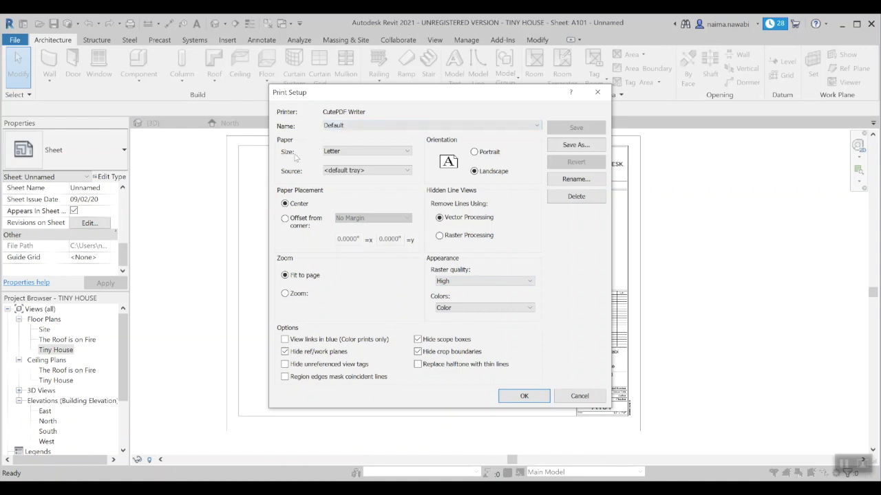
Step: Choose ARCH E from the Paper Size list in Print Setup
left_click(343, 153)
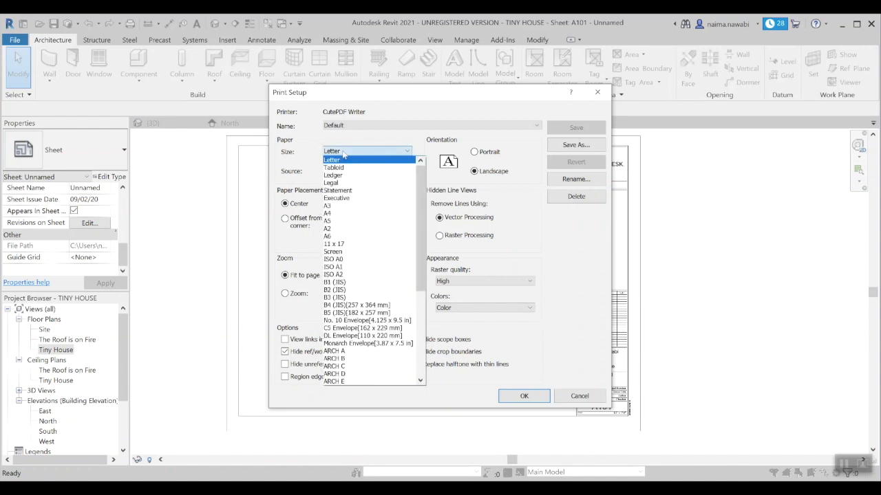
left_click(351, 382)
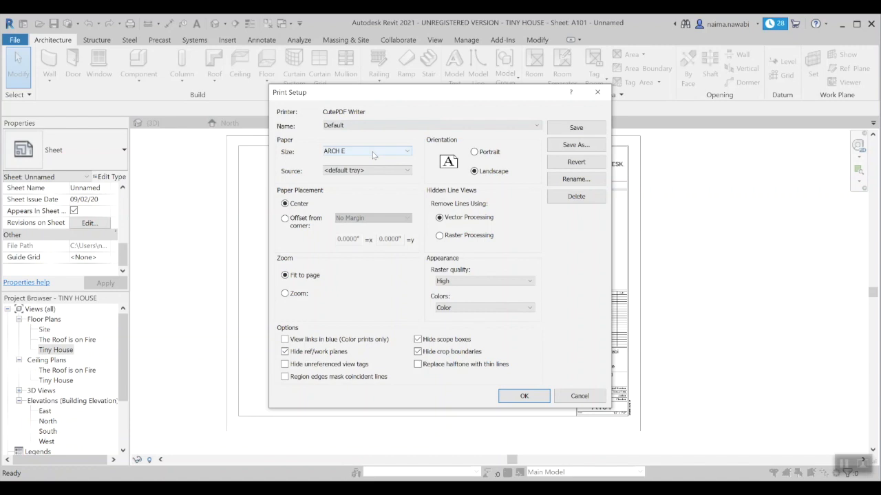
Step: Set zoom to 100% size with Center paper placement and confirm Print Setup
left_click(302, 295)
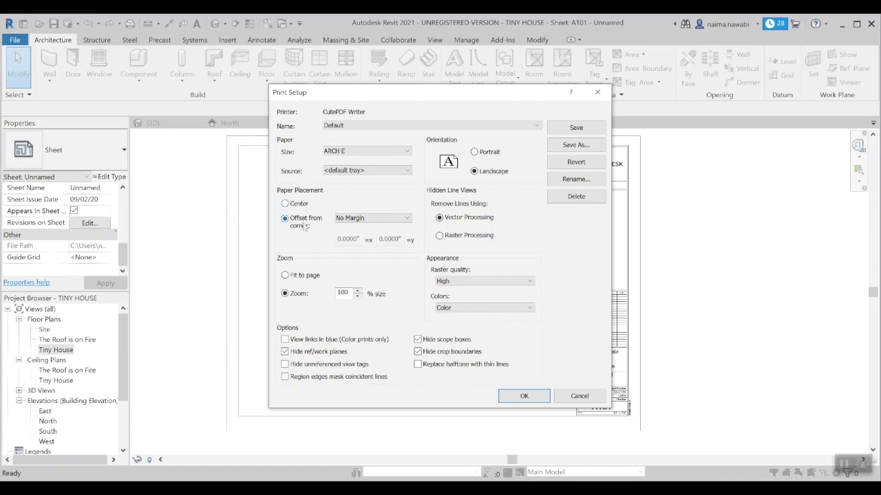
left_click(303, 206)
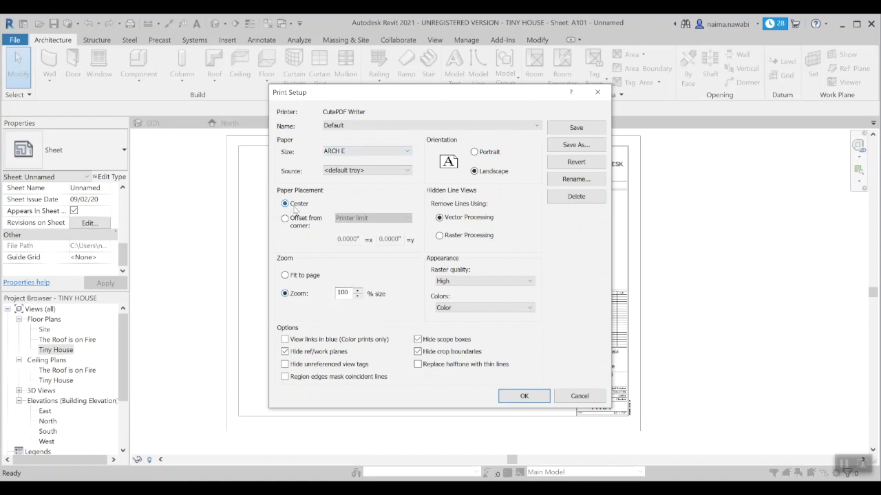
left_click(523, 396)
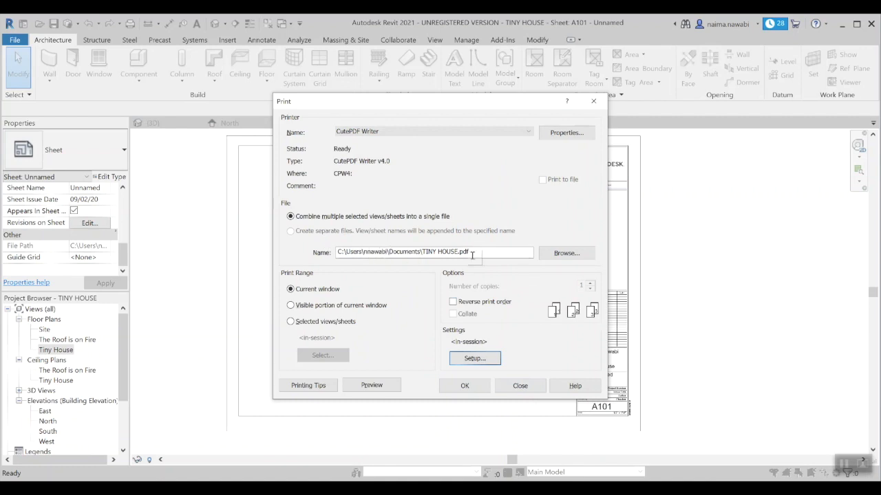
Step: Browse to the Desktop for the PDF location, create a new REVIT folder, and open it
left_click(566, 253)
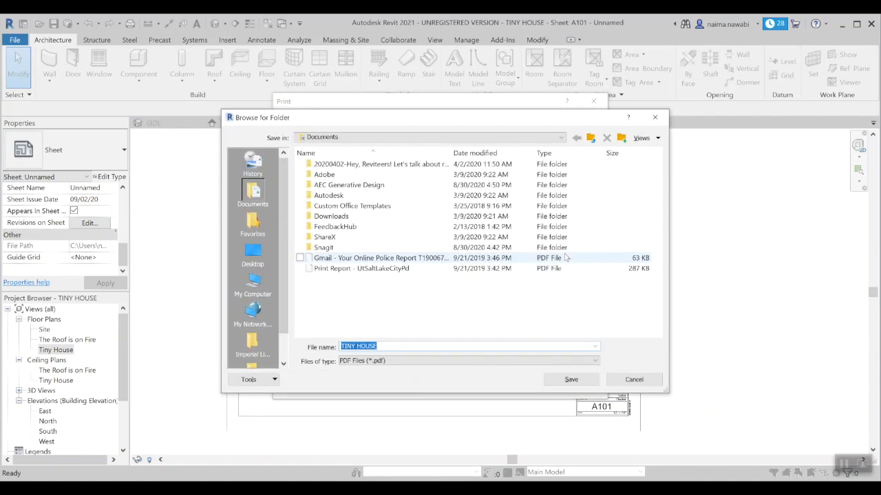
left_click(252, 253)
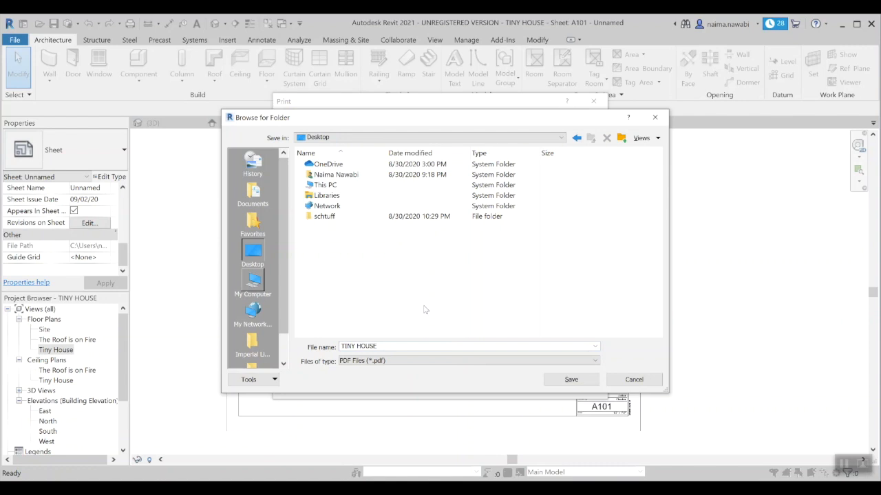
left_click(621, 138)
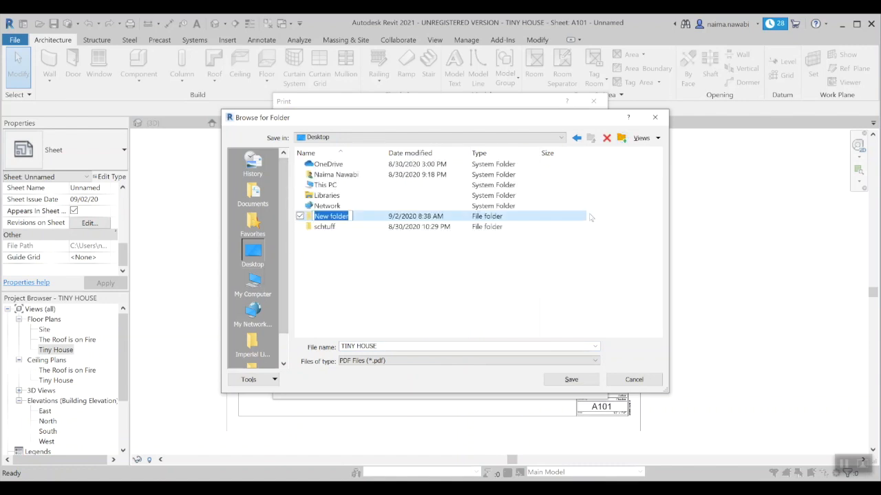
type("REVIT")
left_click(340, 277)
double_click(328, 217)
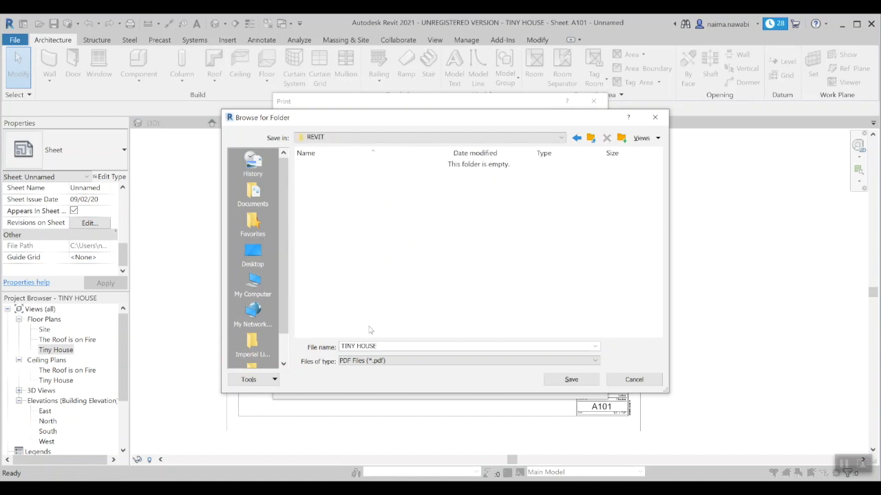
Step: Create a TINY HOUSE folder inside REVIT and set it as the output folder
left_click(621, 138)
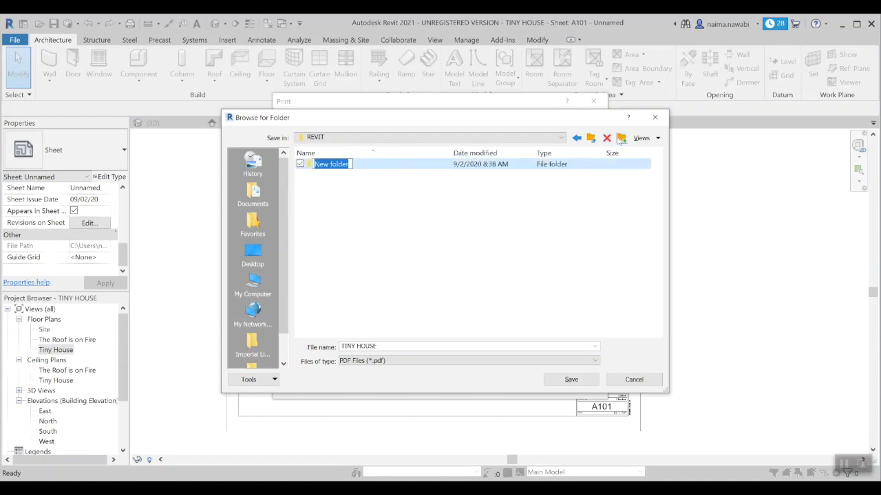
type("TINY HOUSE")
key("Return")
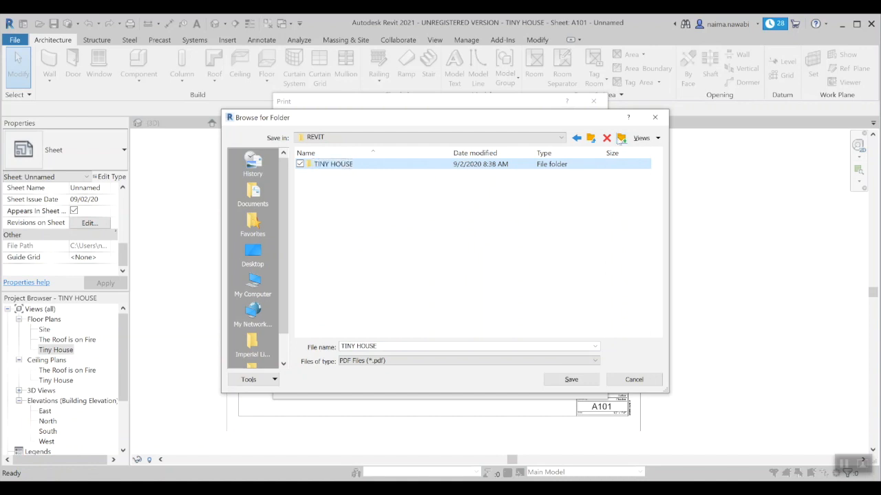
double_click(349, 167)
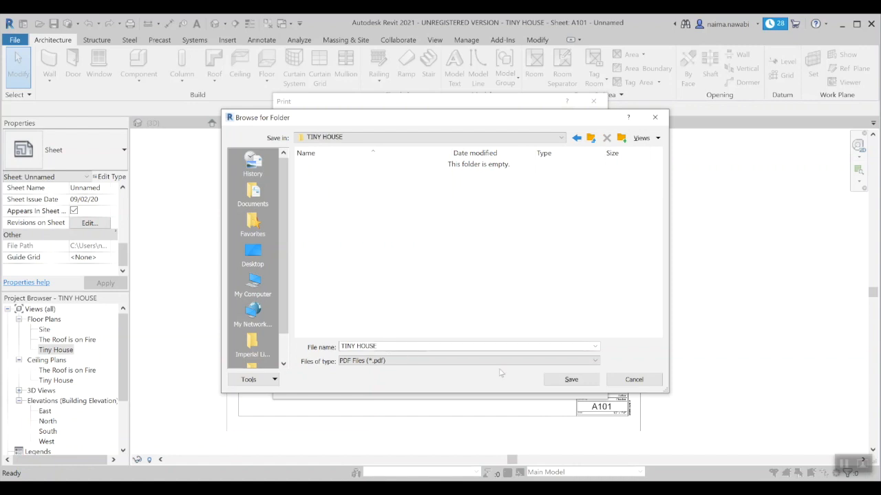
left_click(561, 382)
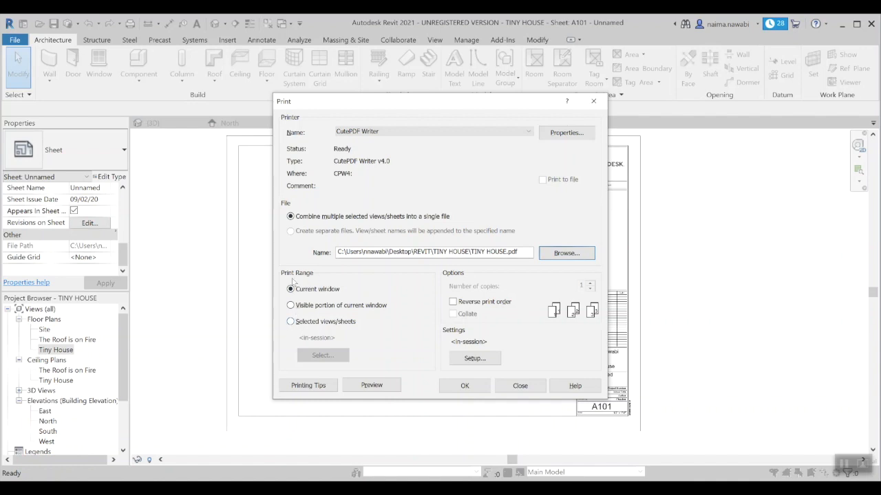
Step: Print only Selected views/sheets with Sheet: A101 - Unnamed checked, declining to save the settings
left_click(291, 322)
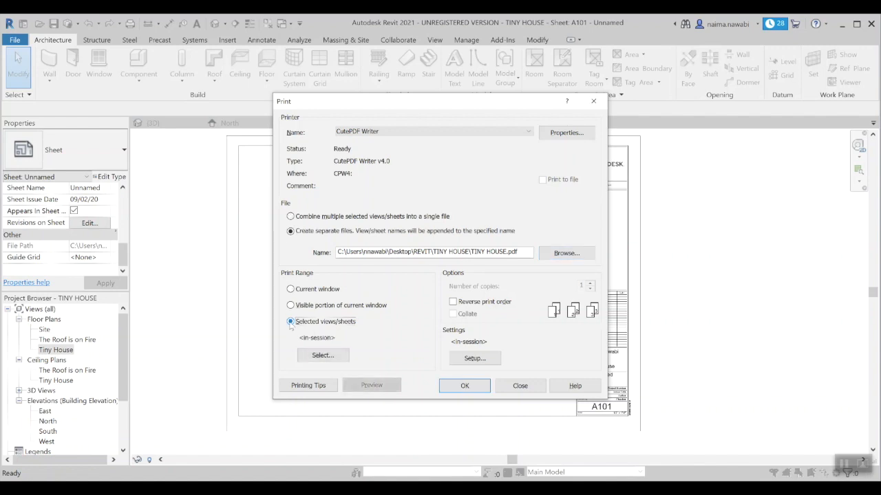
left_click(319, 356)
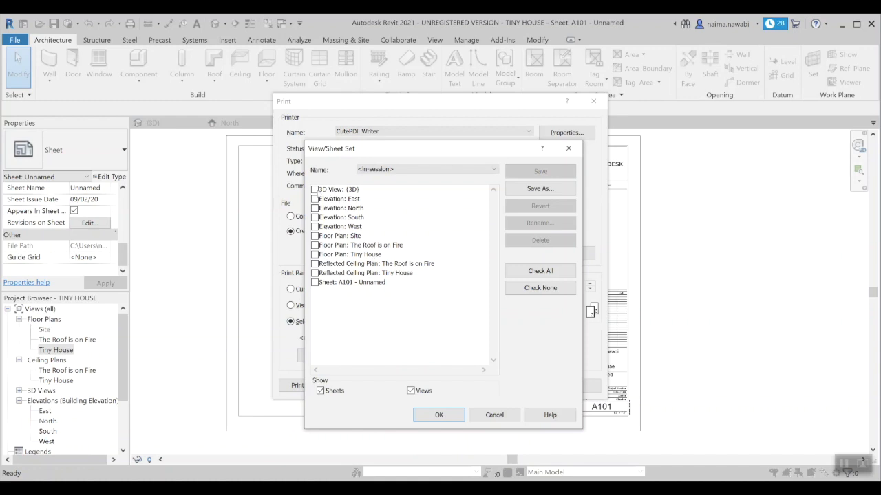
left_click(328, 284)
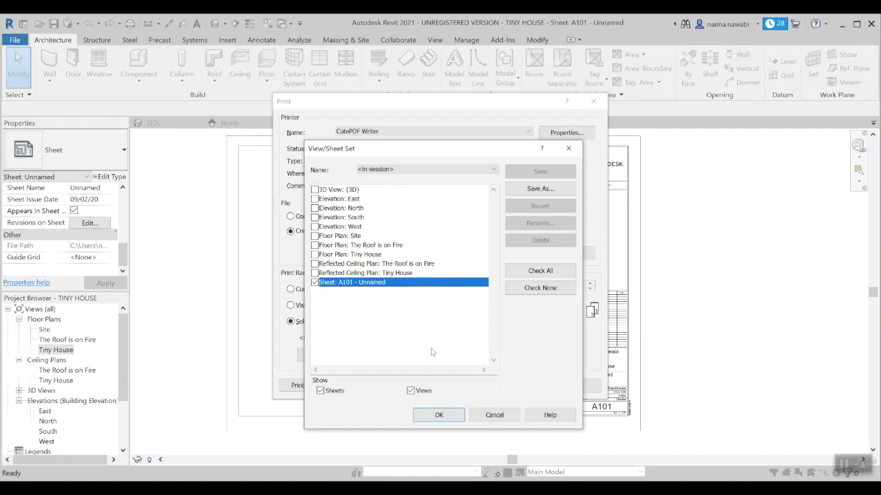
left_click(458, 416)
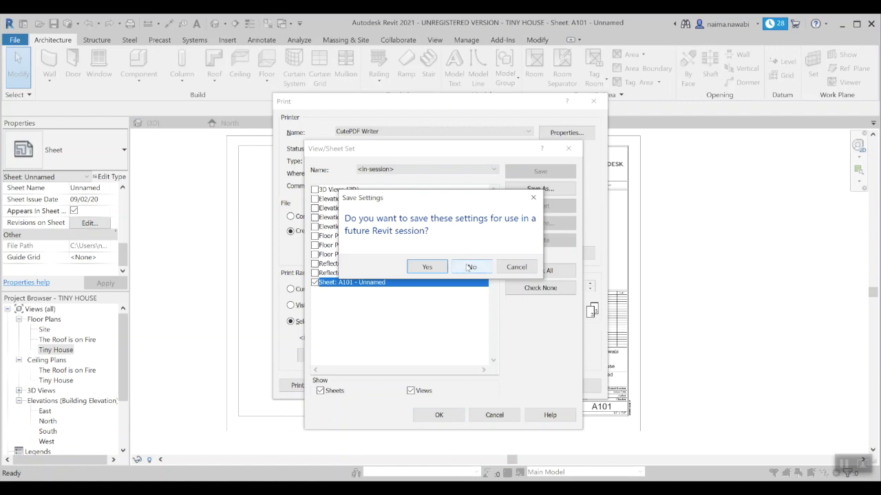
left_click(467, 269)
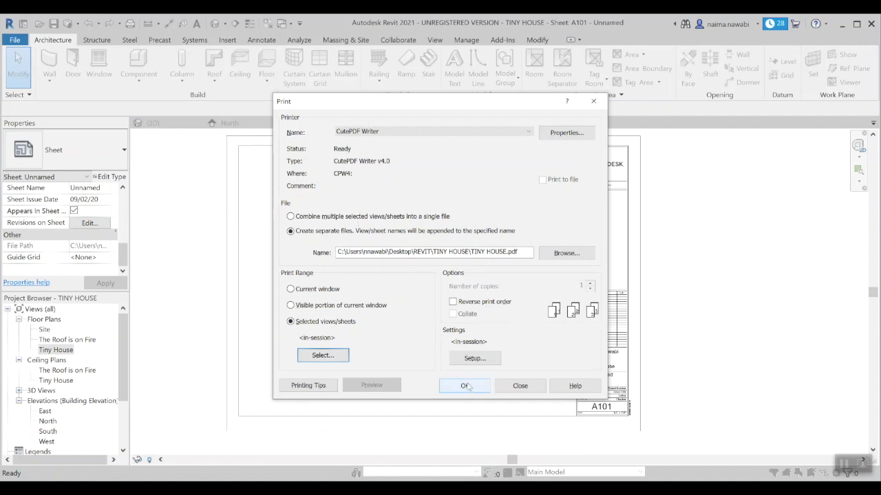
Step: Print sheet A101 combined into a single file instead of separate files
left_click(465, 388)
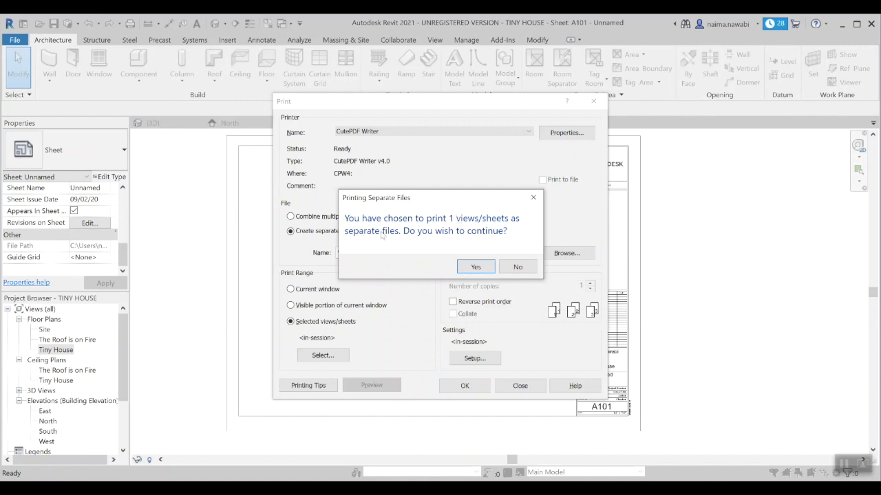
left_click(517, 267)
left_click(291, 217)
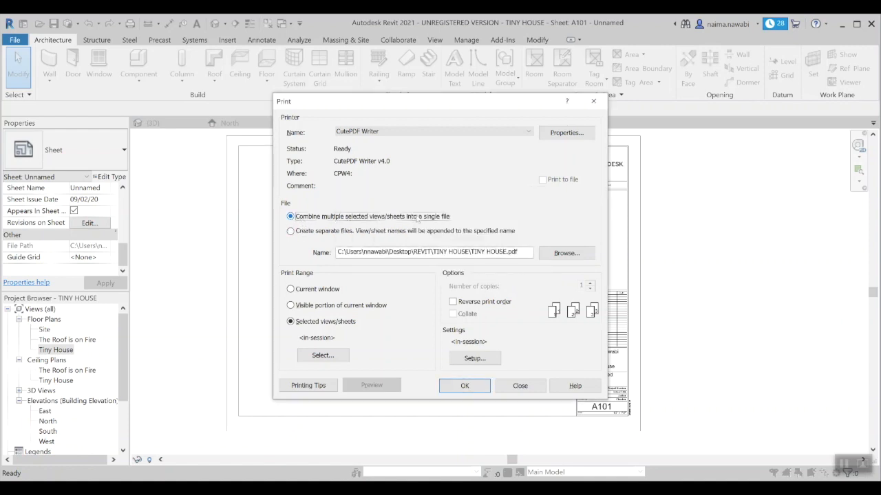
left_click(464, 386)
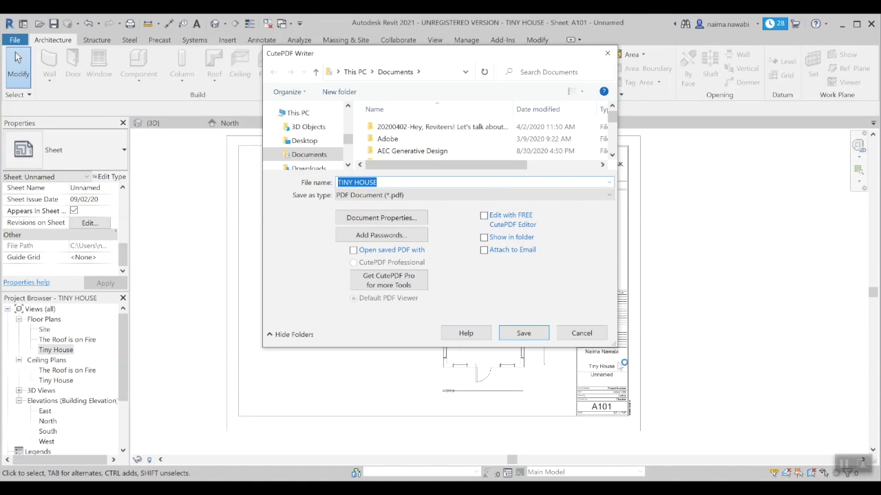
Step: Save the PDF as TINY HOUSE in the Desktop > REVIT > TINY HOUSE folder
left_click_drag(615, 348, 726, 421)
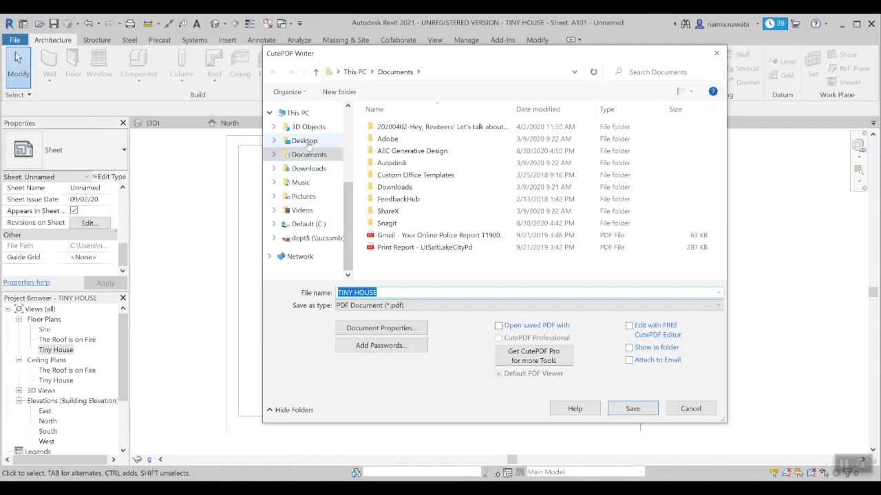
left_click(305, 142)
double_click(402, 145)
double_click(405, 129)
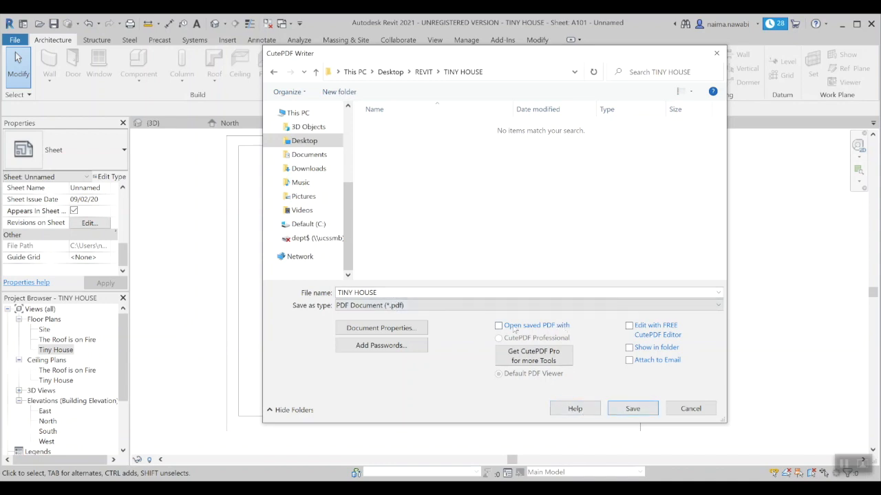
left_click(642, 411)
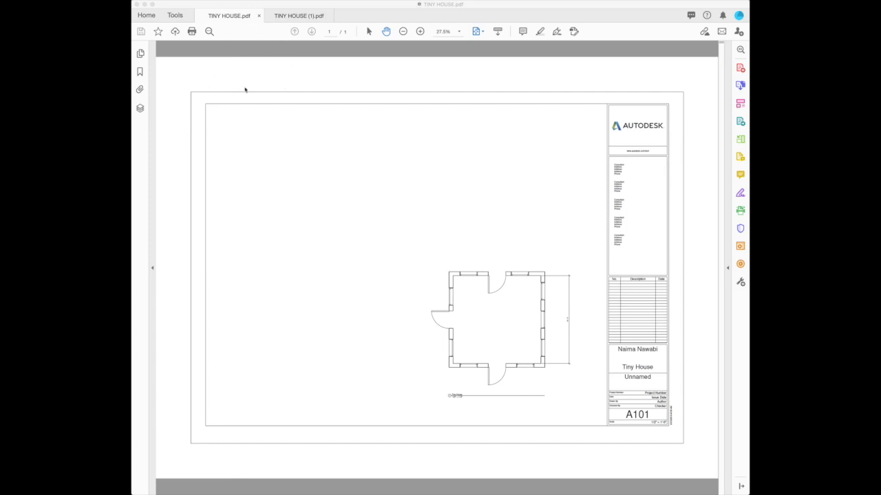
Step: Switch between the TINY HOUSE.pdf and TINY HOUSE (1).pdf tabs, ending on TINY HOUSE.pdf
left_click(299, 17)
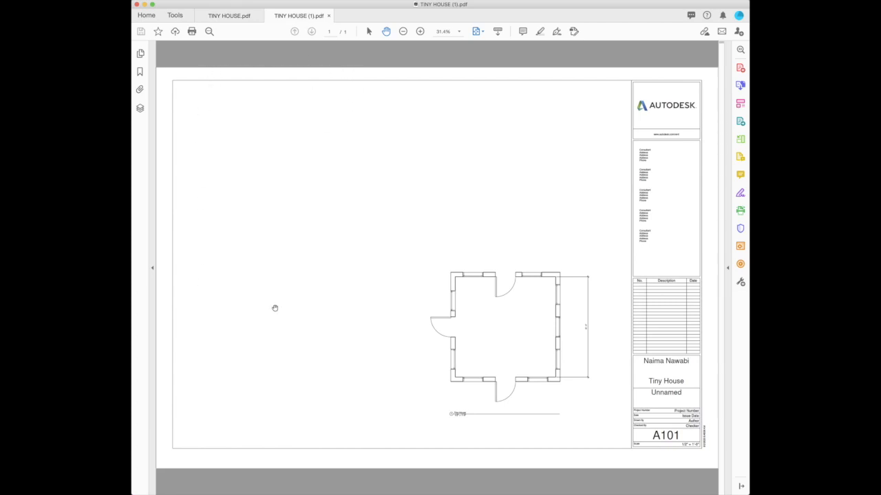
left_click(239, 15)
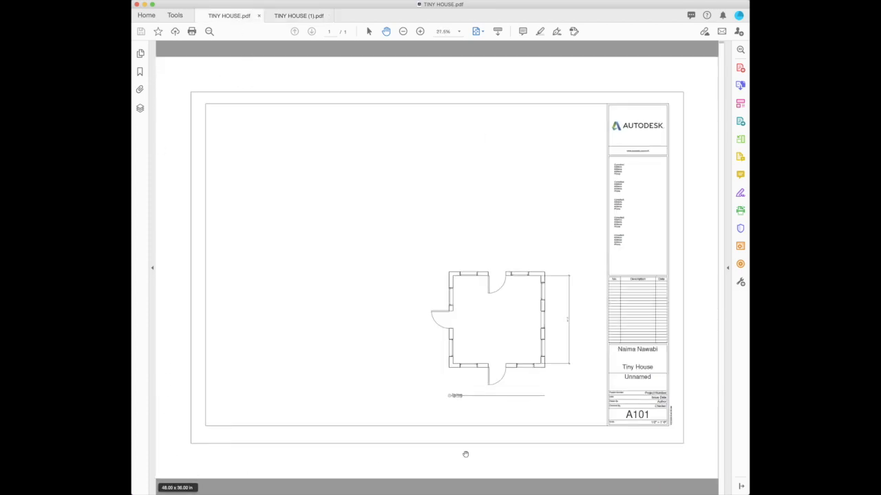
left_click(295, 17)
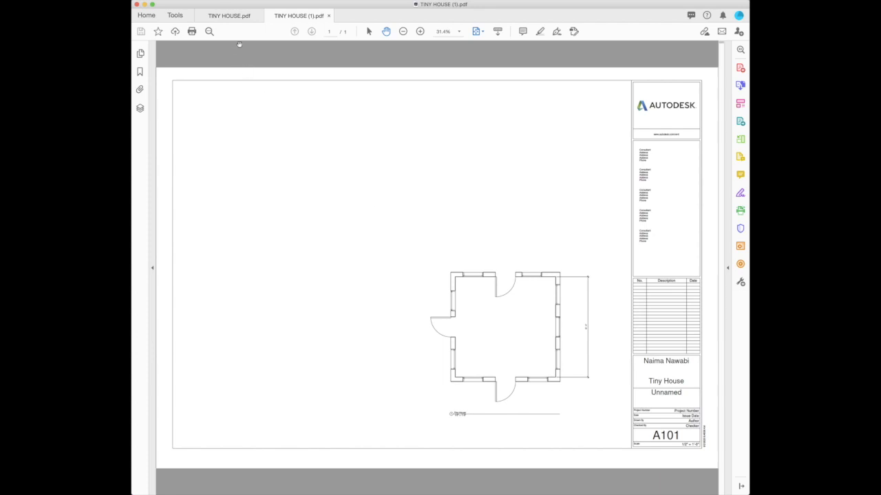
left_click(239, 15)
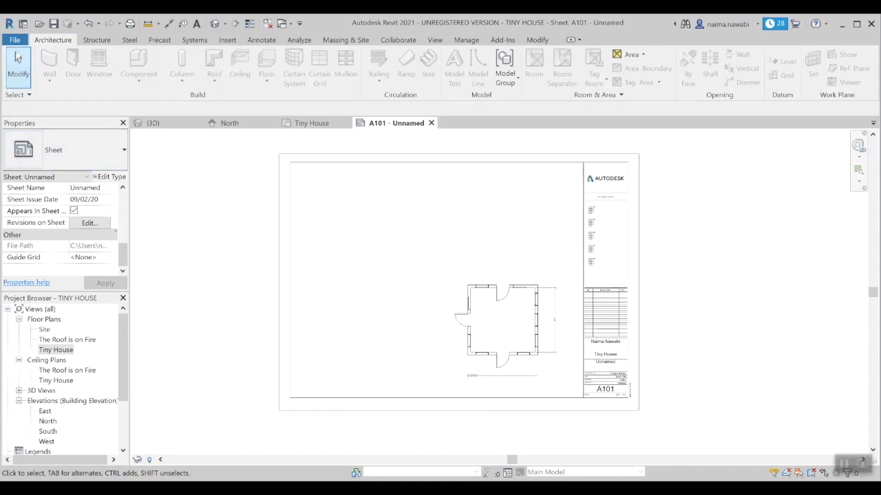
Step: In Print Setup for CutePDF Writer, switch the paper size from ARCH E to ARCH E1
left_click(16, 40)
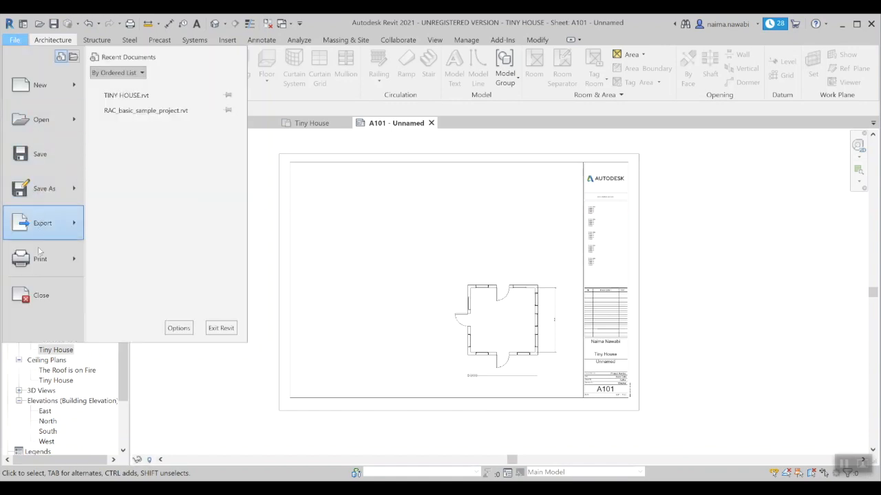
mouse_move(42, 254)
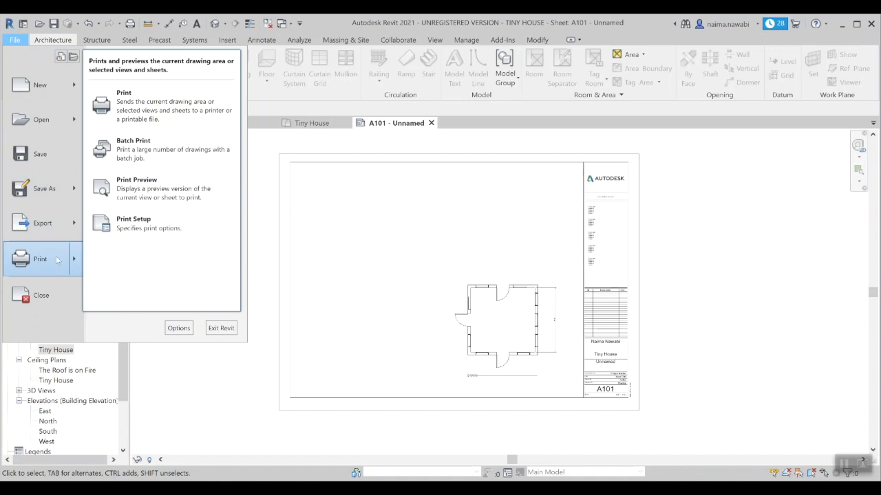
left_click(172, 110)
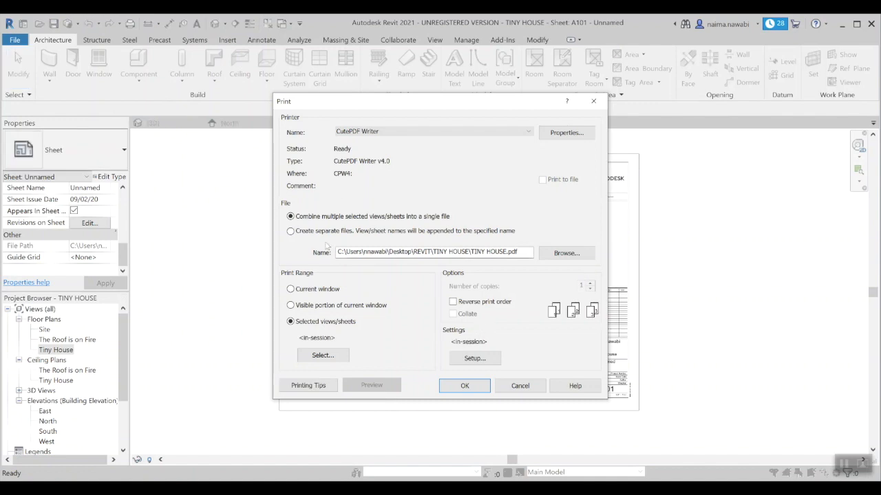
left_click(466, 359)
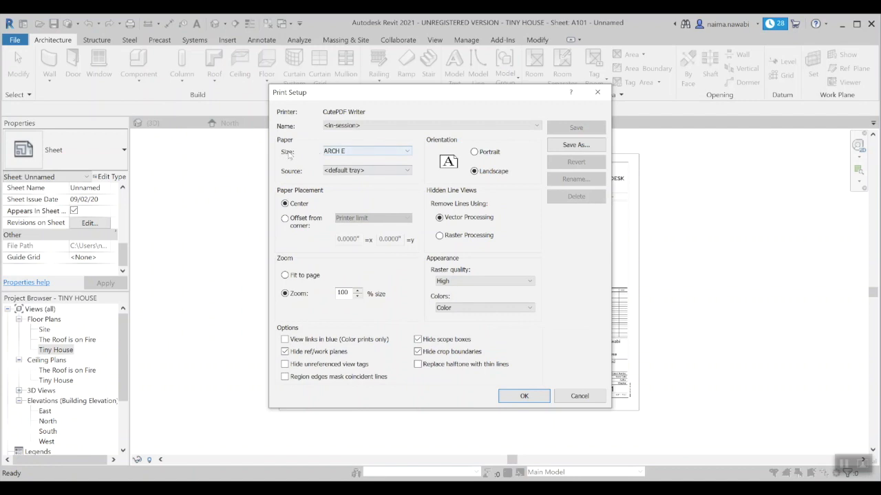
left_click(366, 152)
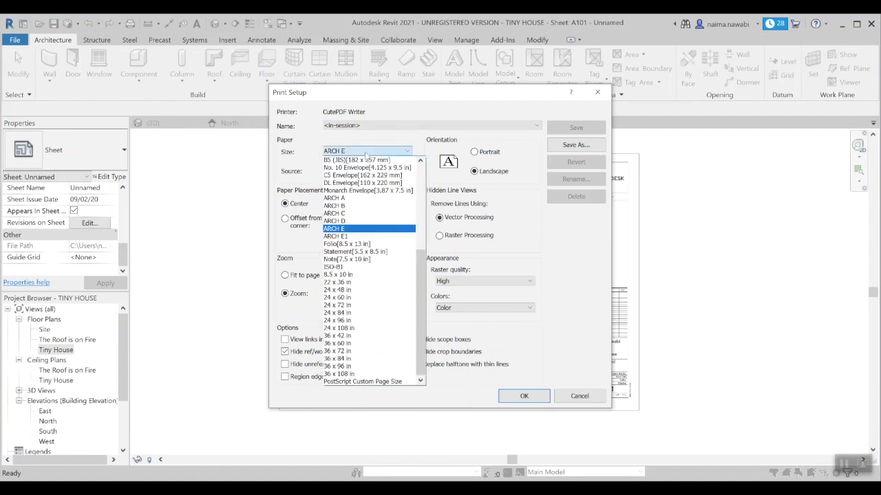
left_click(359, 236)
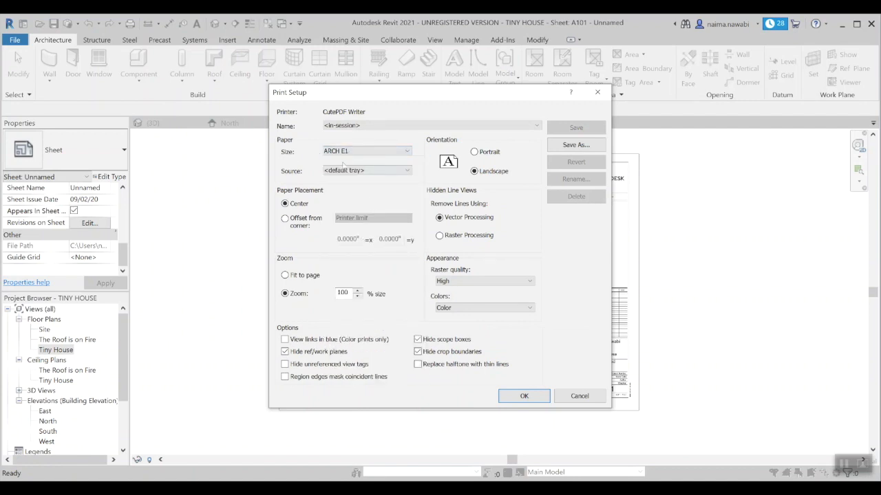